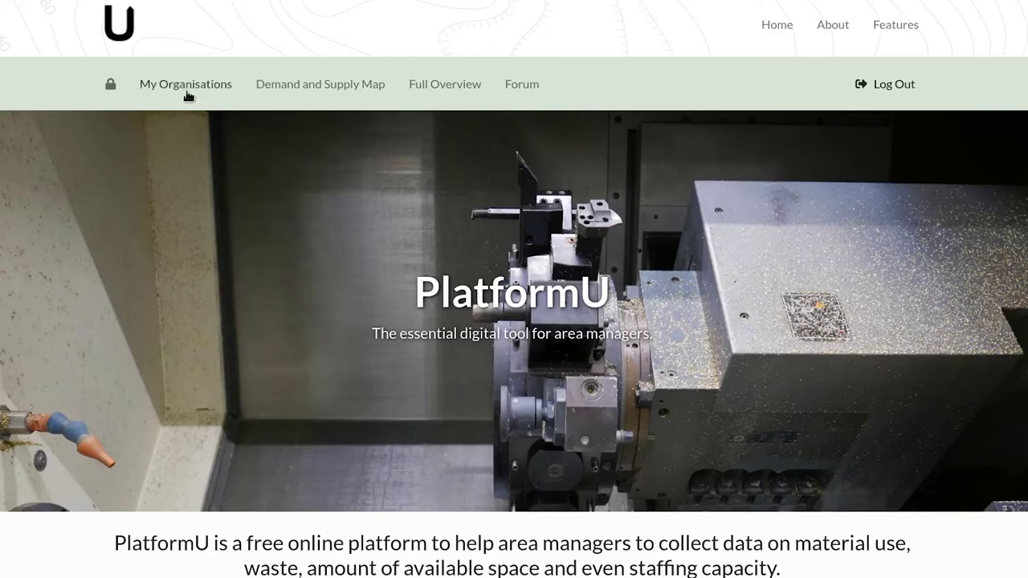
Create two clusters named Sector A and Sector B for the managed organisations
{"action": "left_click", "coordinate": [189, 90]}
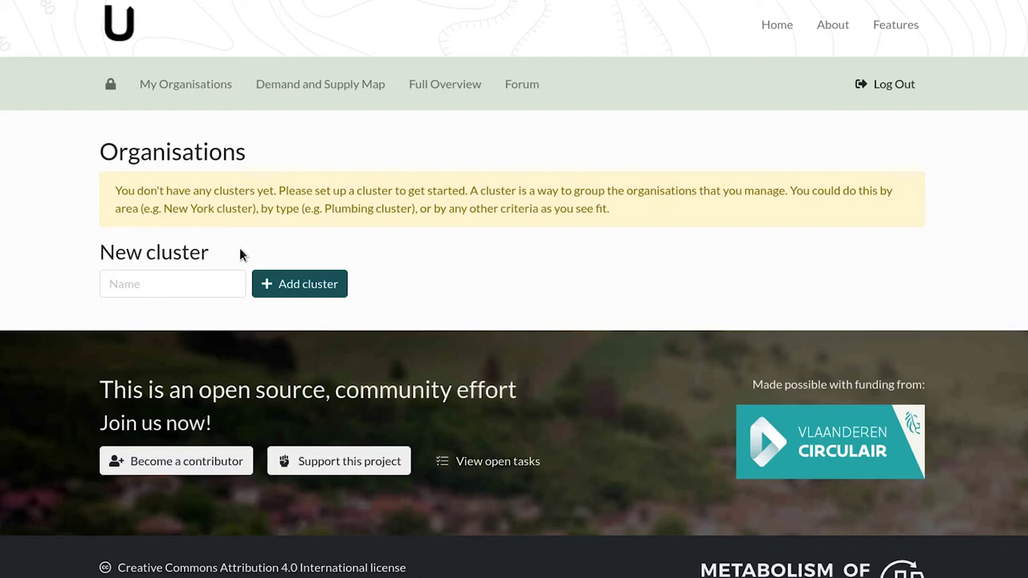
{"action": "left_click", "coordinate": [156, 283]}
{"action": "type", "text": "Sector A"}
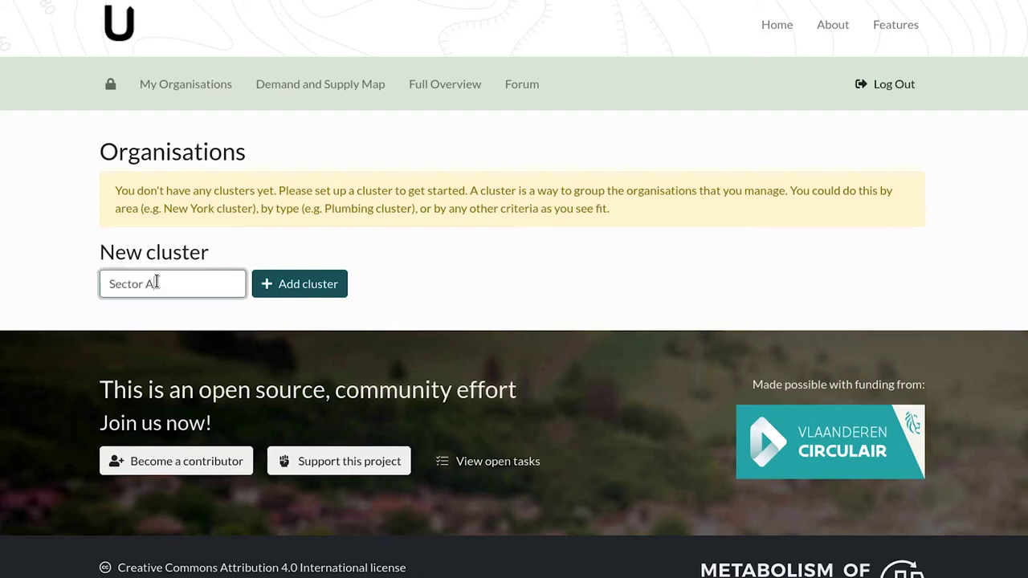
{"action": "key", "text": "Return"}
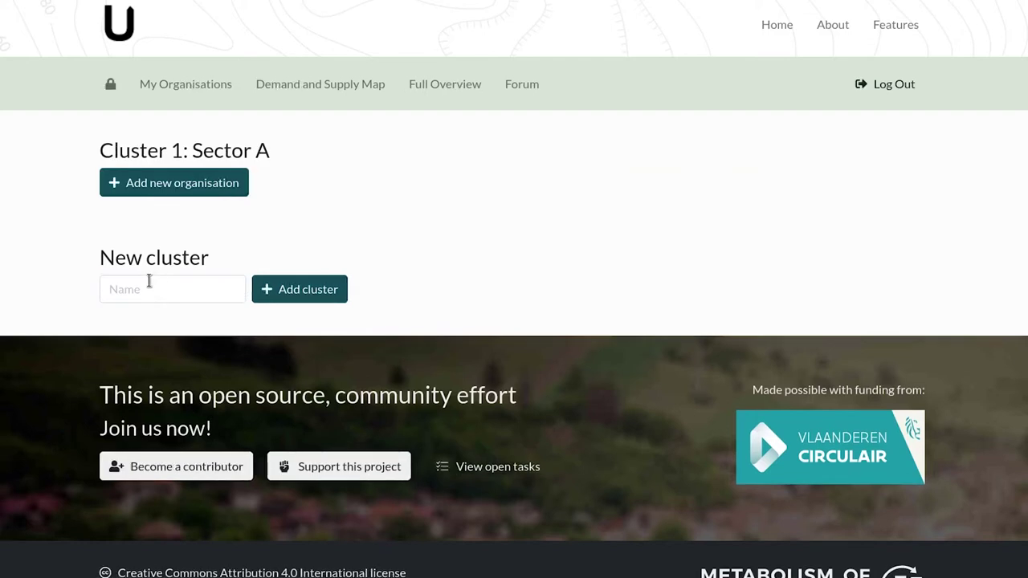
{"action": "left_click", "coordinate": [150, 282]}
{"action": "type", "text": "Sector B"}
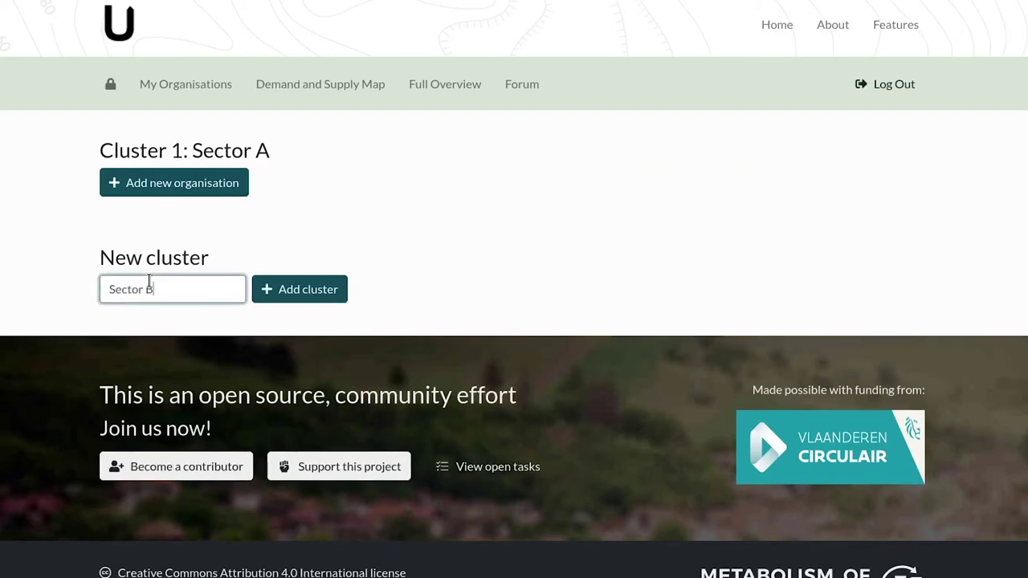
{"action": "key", "text": "Return"}
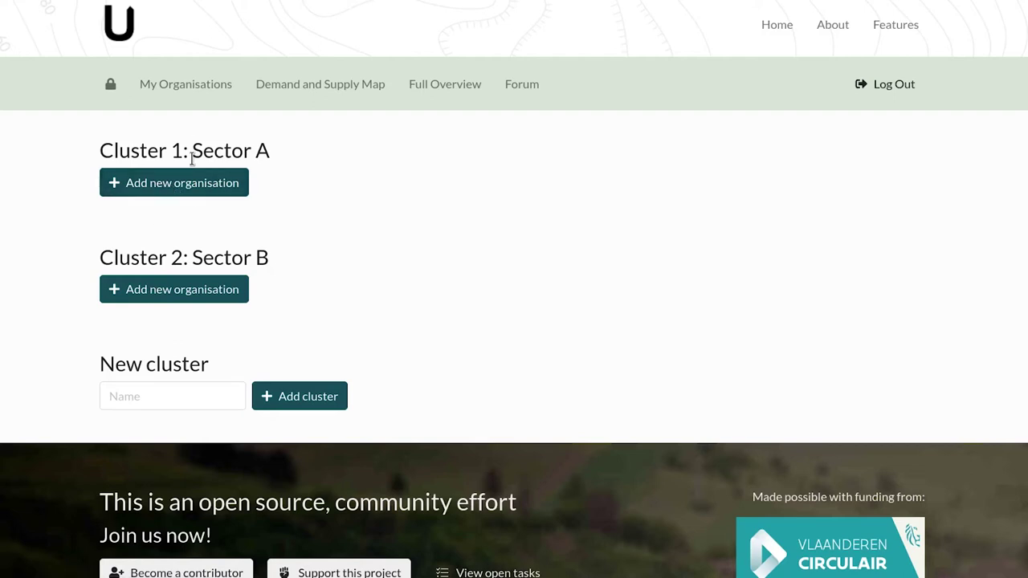
Start a new organisation in the Sector A cluster named Dunder Mifflin and attach Dunder_Mifflin,_Inc.svg.png as its logo
{"action": "left_click", "coordinate": [138, 192]}
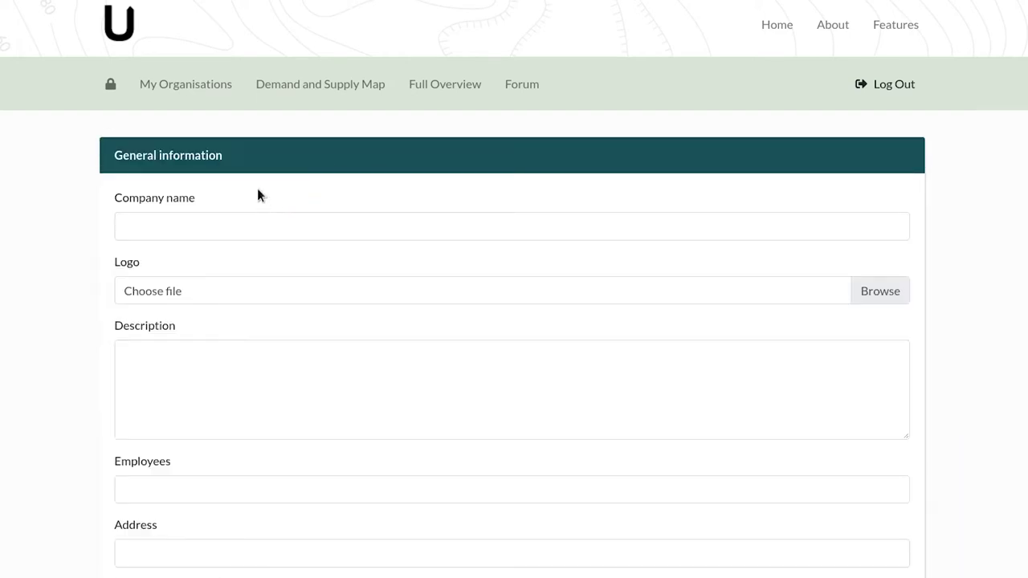
{"action": "left_click", "coordinate": [236, 226]}
{"action": "type", "text": "Dunder Mifflin"}
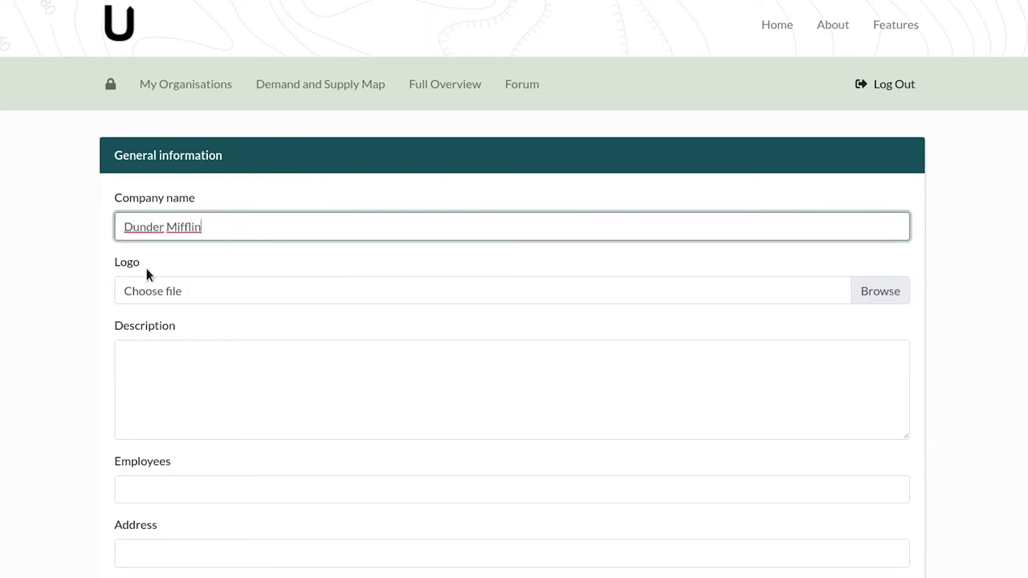
{"action": "scroll", "coordinate": [218, 272], "scroll_direction": "down", "scroll_amount": 1}
{"action": "left_click", "coordinate": [214, 229]}
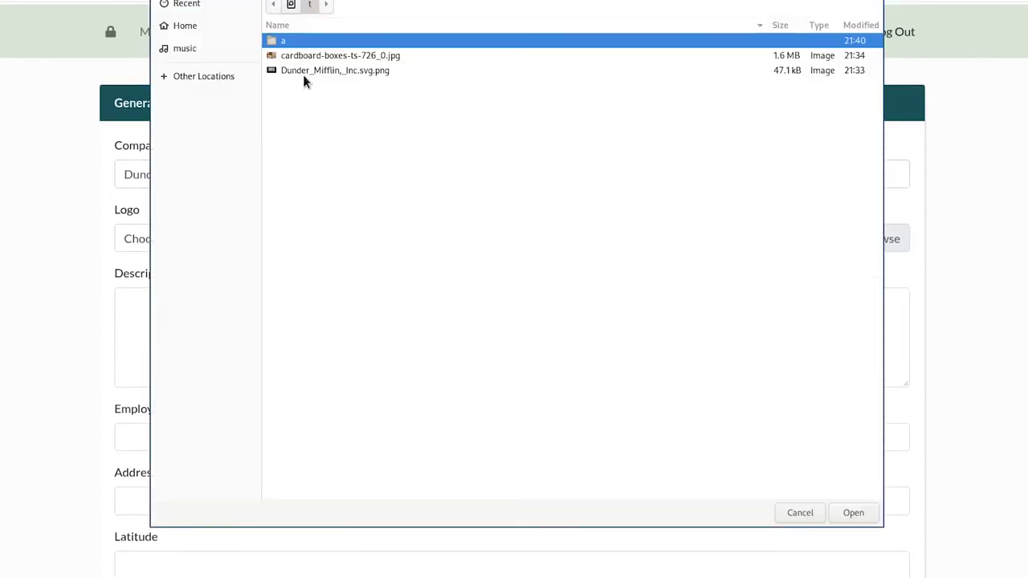
{"action": "double_click", "coordinate": [304, 73]}
{"action": "scroll", "coordinate": [260, 251], "scroll_direction": "down", "scroll_amount": 1}
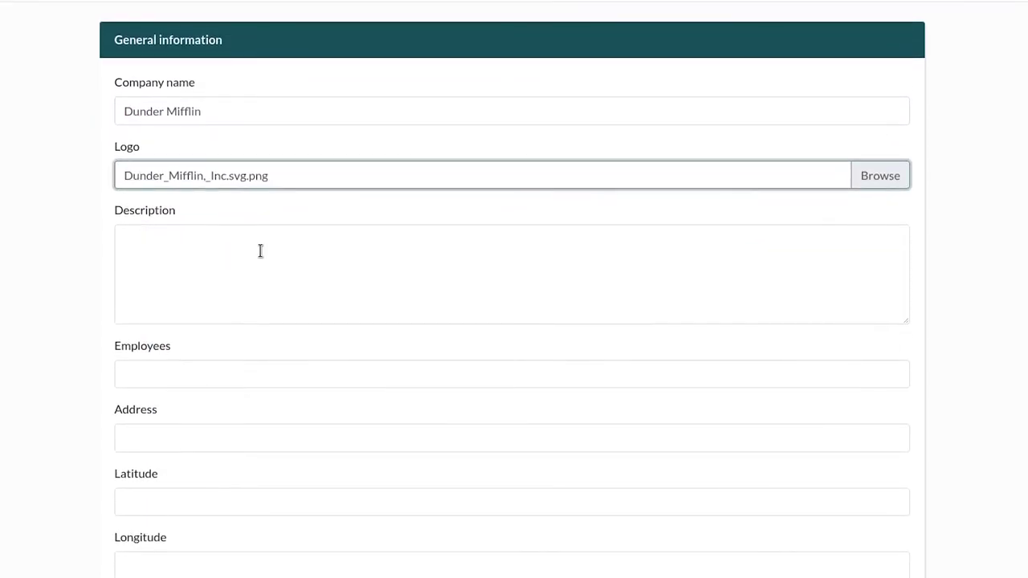
Set the number of employees to 55 and fill in the company's address and coordinates by picking the first suggested address
{"action": "left_click", "coordinate": [171, 363]}
{"action": "type", "text": "55"}
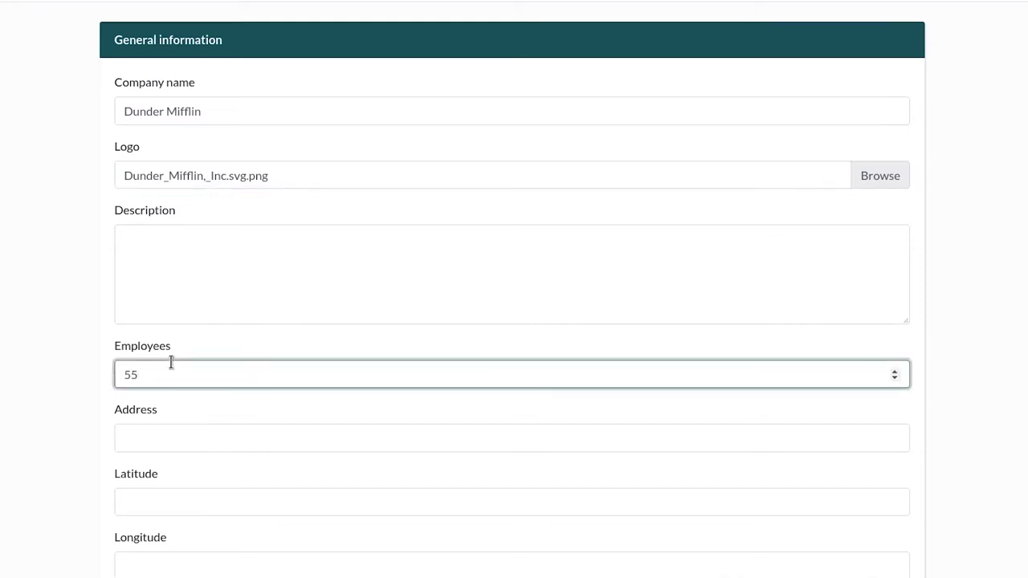
{"action": "scroll", "coordinate": [227, 186], "scroll_direction": "down", "scroll_amount": 2}
{"action": "scroll", "coordinate": [62, 209], "scroll_direction": "down", "scroll_amount": 2}
{"action": "left_click", "coordinate": [76, 193]}
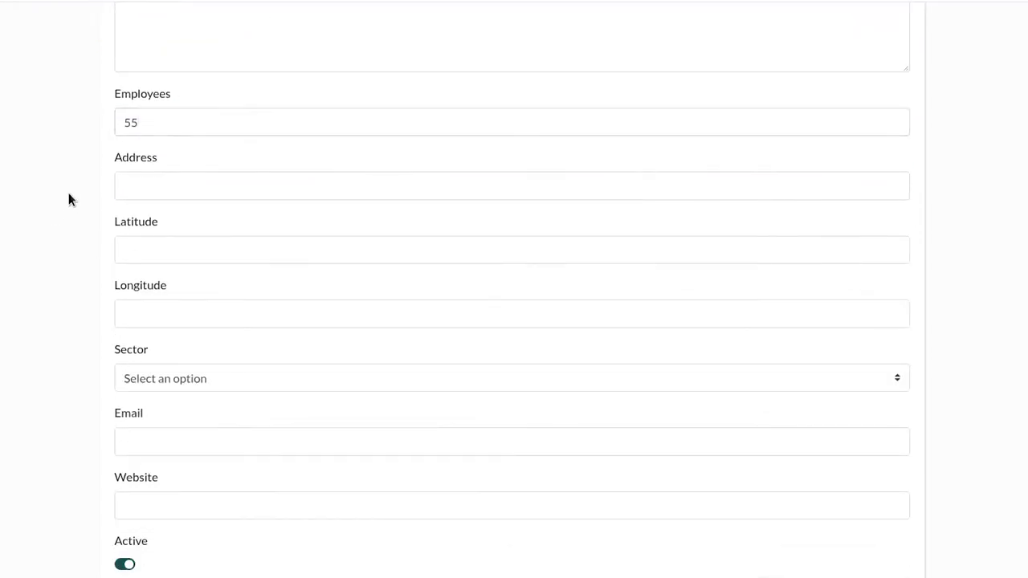
{"action": "left_click", "coordinate": [151, 186]}
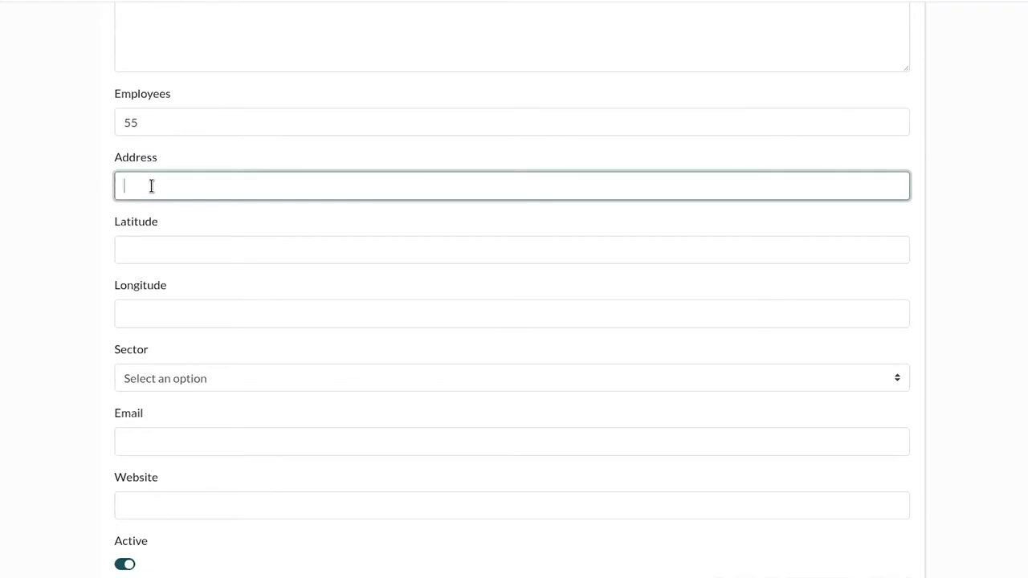
{"action": "type", "text": "rue de"}
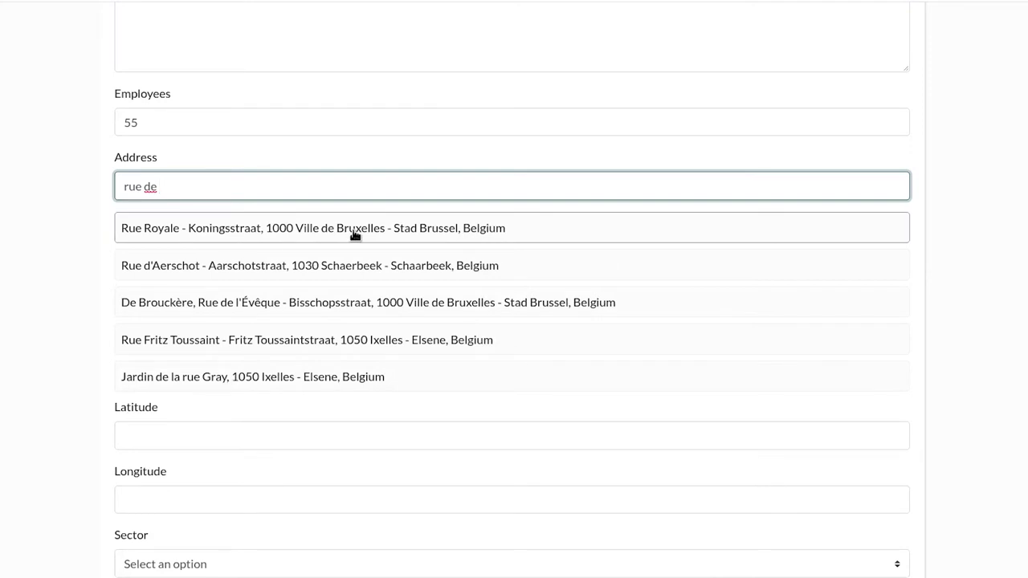
{"action": "left_click", "coordinate": [354, 233]}
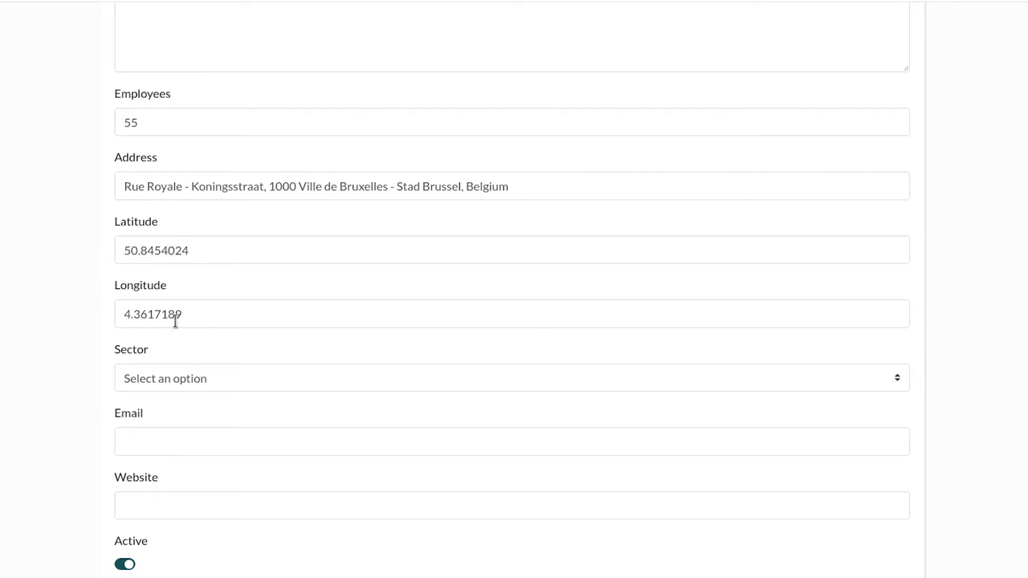
{"action": "left_click", "coordinate": [174, 250]}
{"action": "left_click", "coordinate": [177, 312]}
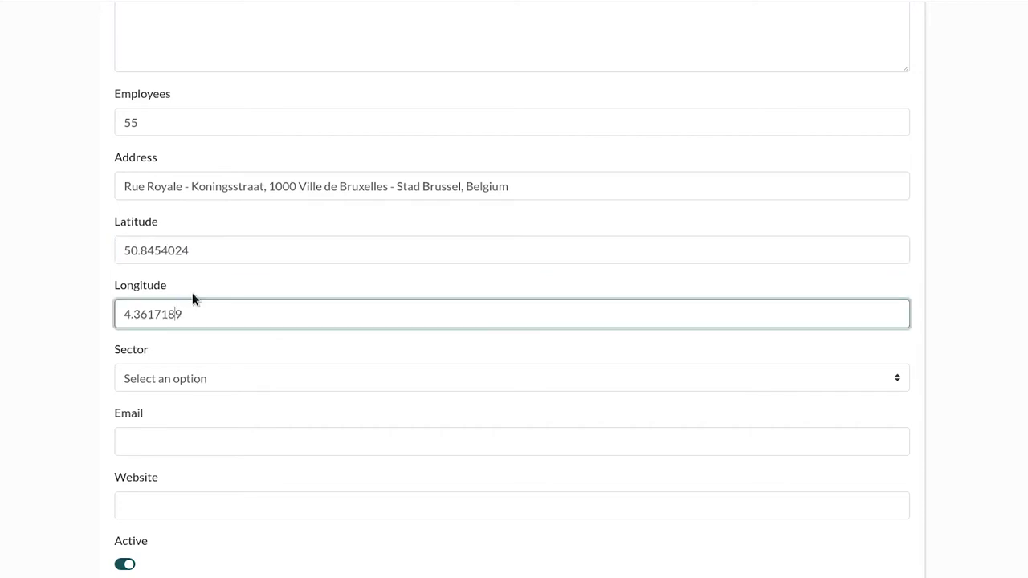
Set the organisation's sector to Manufacturing and save the record
{"action": "scroll", "coordinate": [108, 220], "scroll_direction": "down", "scroll_amount": 2}
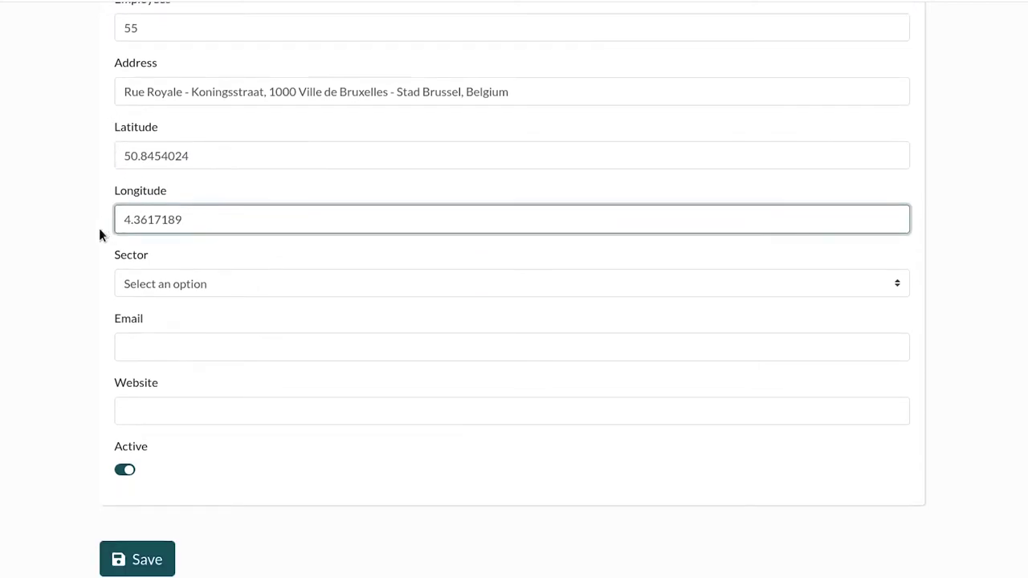
{"action": "left_click", "coordinate": [165, 282]}
{"action": "key", "text": "m"}
{"action": "key", "text": "Return"}
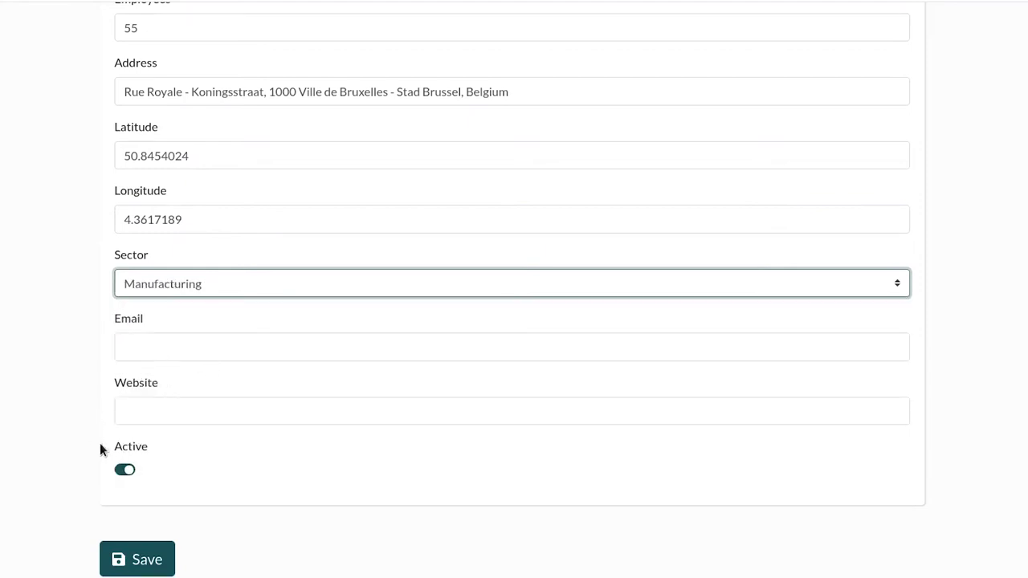
{"action": "left_click", "coordinate": [136, 559]}
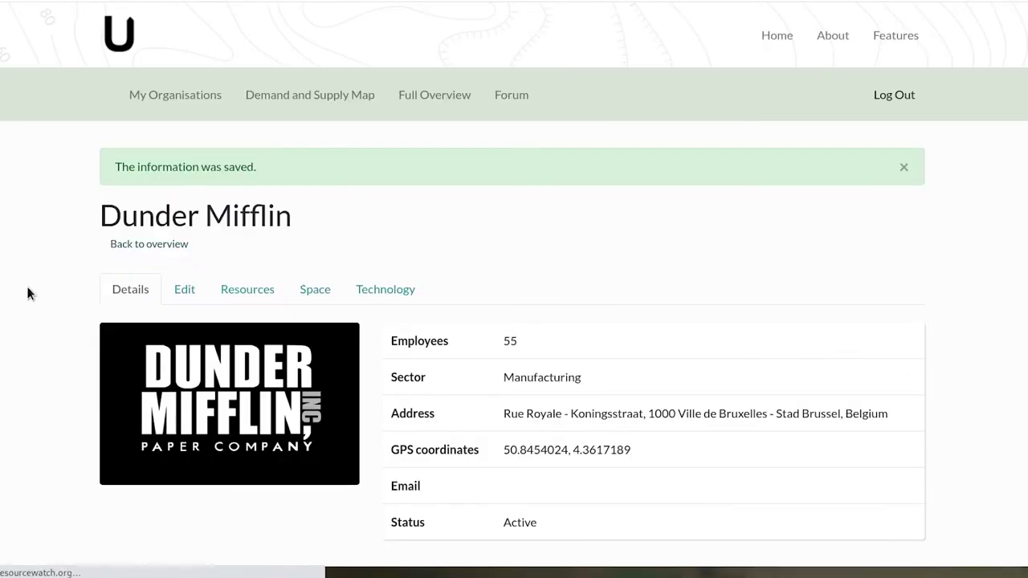
Review Dunder Mifflin's saved details, its listing in the cluster overview and its editable general information
{"action": "scroll", "coordinate": [27, 293], "scroll_direction": "down", "scroll_amount": 2}
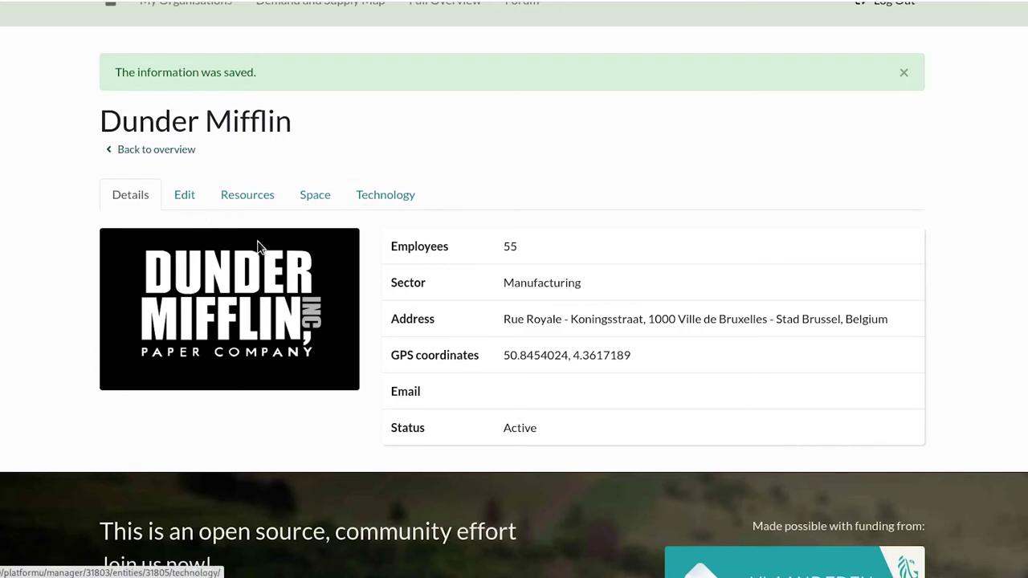
{"action": "scroll", "coordinate": [191, 279], "scroll_direction": "up", "scroll_amount": 2}
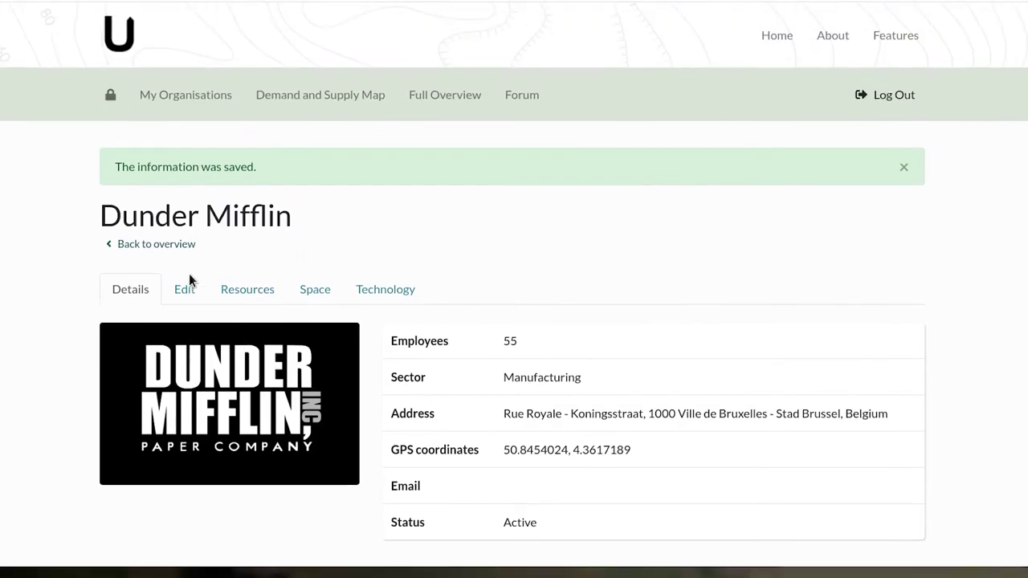
{"action": "left_click", "coordinate": [172, 244]}
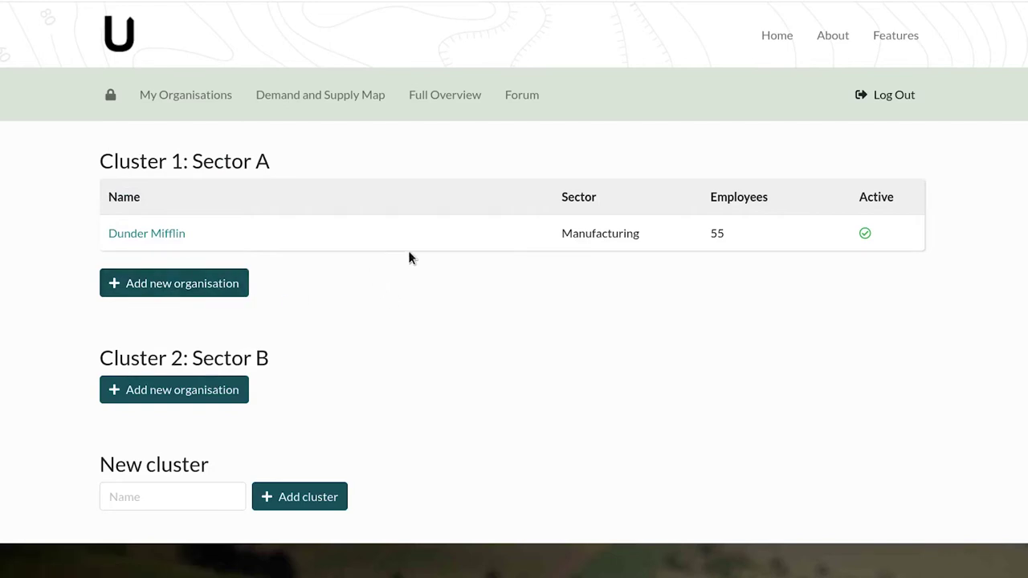
{"action": "left_click", "coordinate": [145, 237]}
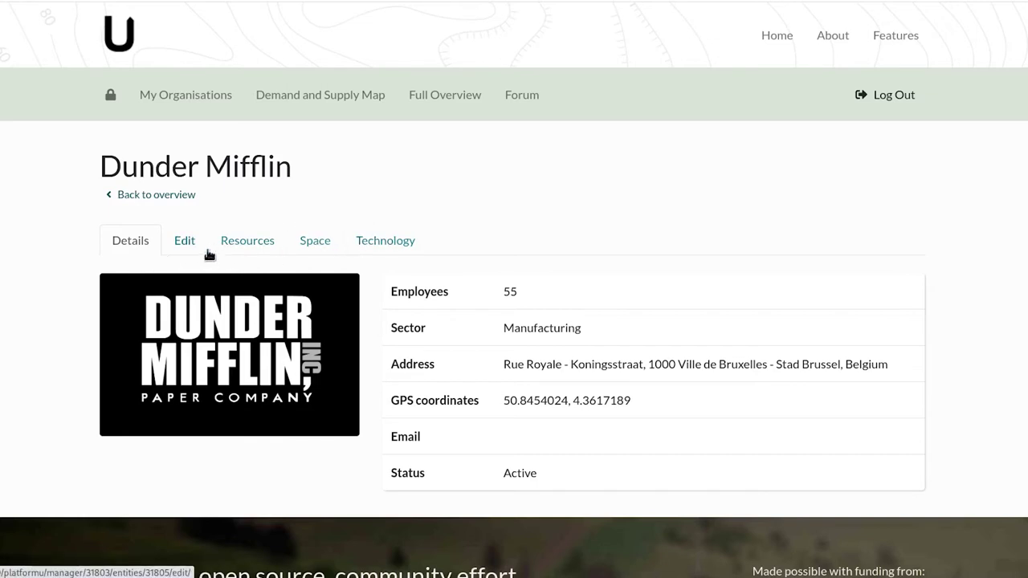
{"action": "left_click", "coordinate": [184, 243]}
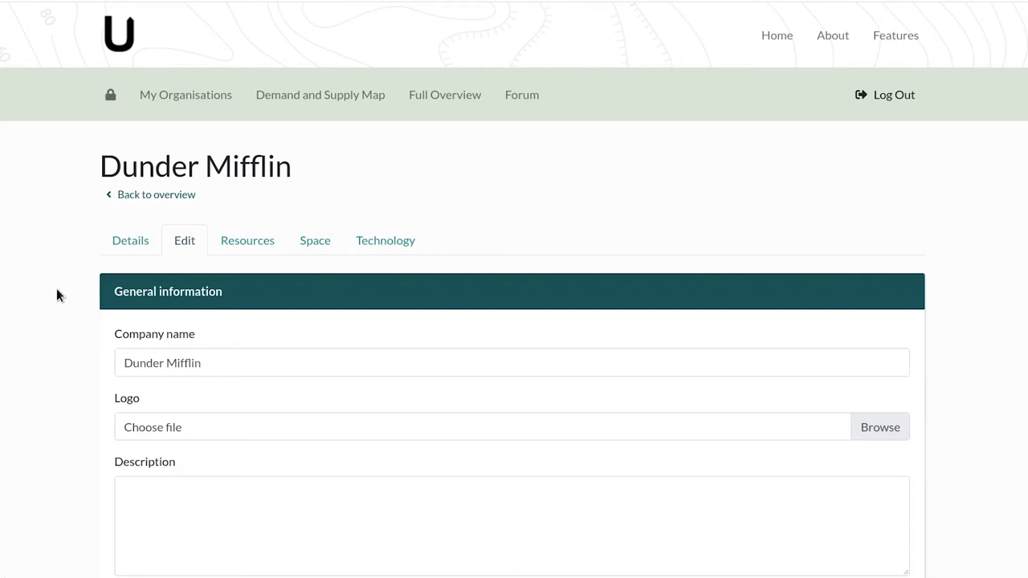
{"action": "scroll", "coordinate": [64, 286], "scroll_direction": "down", "scroll_amount": 7}
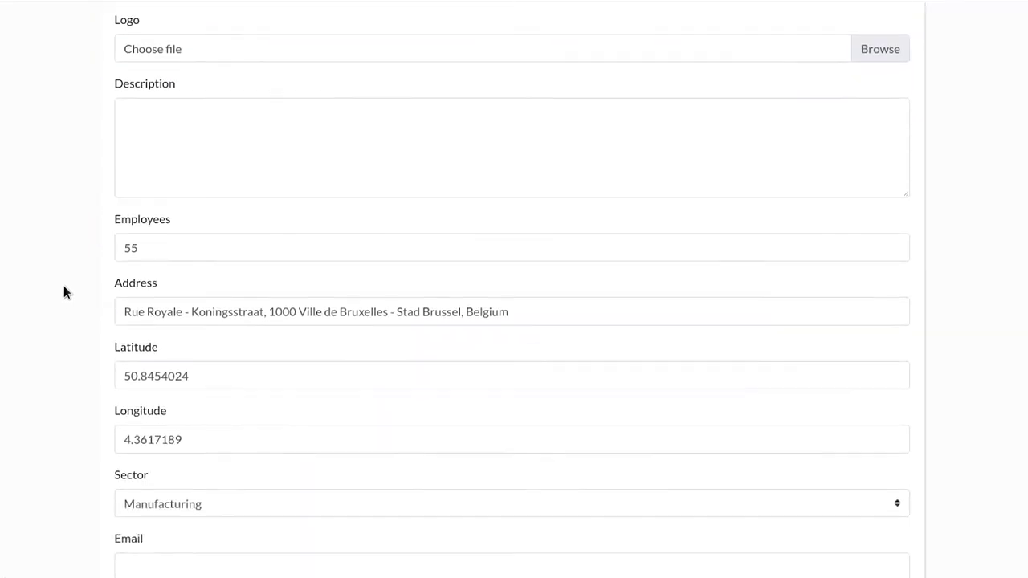
{"action": "scroll", "coordinate": [64, 287], "scroll_direction": "down", "scroll_amount": 2}
{"action": "scroll", "coordinate": [64, 287], "scroll_direction": "up", "scroll_amount": 8}
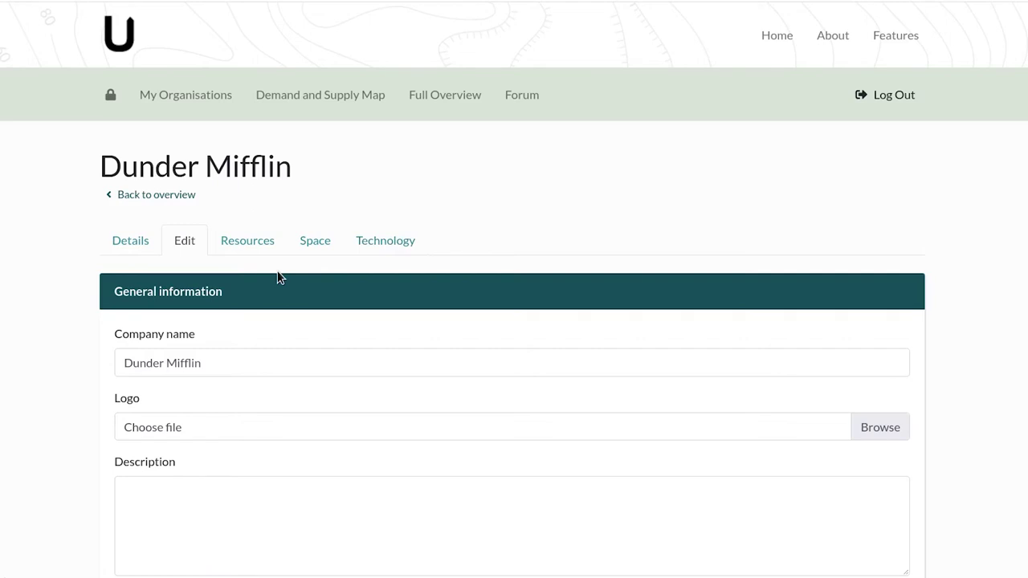
Start a new resource entry for Dunder Mifflin and browse the All materials and Energy categories
{"action": "left_click", "coordinate": [251, 250]}
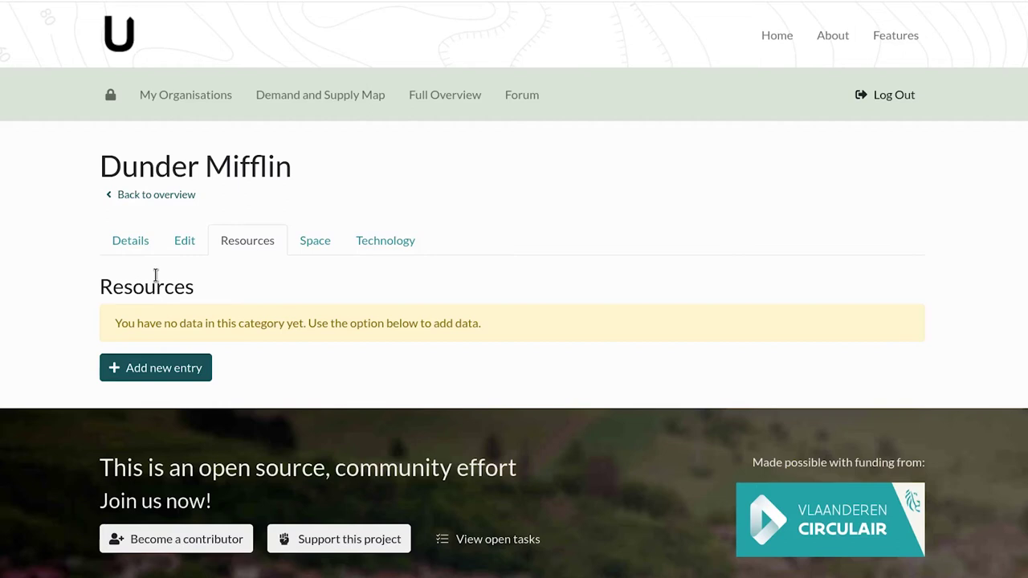
{"action": "scroll", "coordinate": [156, 275], "scroll_direction": "down", "scroll_amount": 1}
{"action": "left_click", "coordinate": [156, 303]}
{"action": "scroll", "coordinate": [156, 299], "scroll_direction": "down", "scroll_amount": 4}
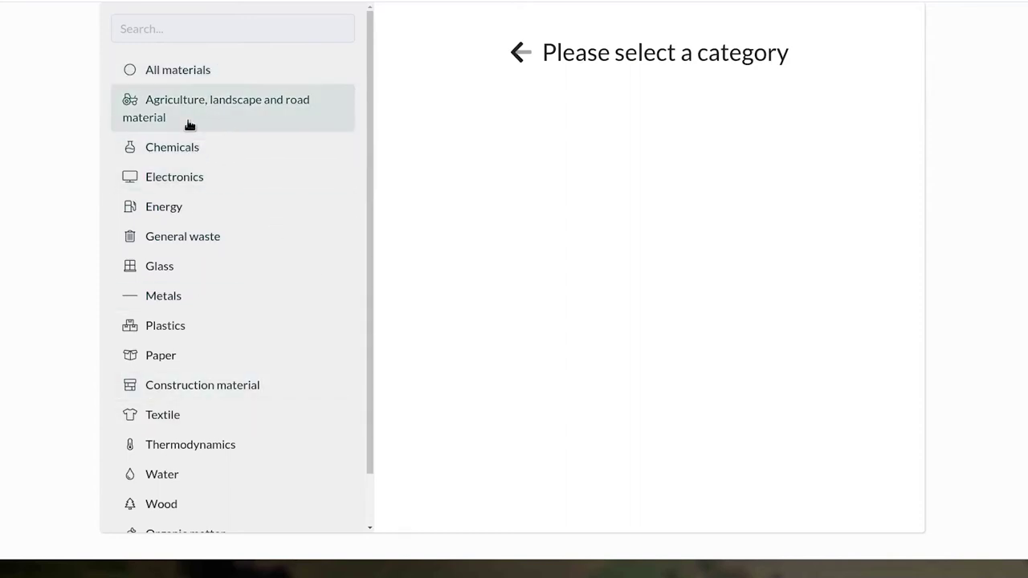
{"action": "left_click", "coordinate": [186, 83]}
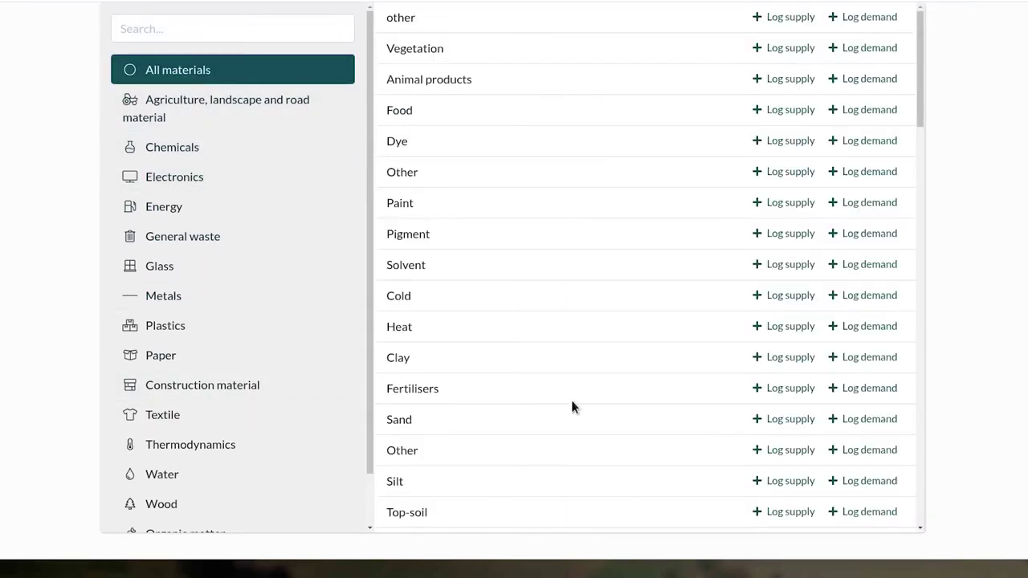
{"action": "left_click", "coordinate": [156, 24]}
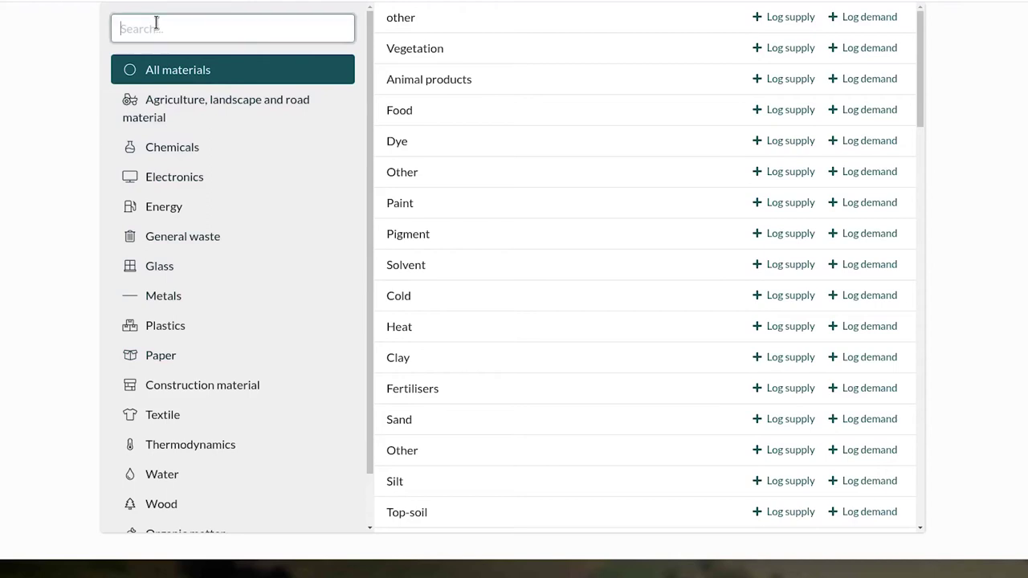
{"action": "left_click", "coordinate": [184, 159]}
{"action": "left_click", "coordinate": [196, 206]}
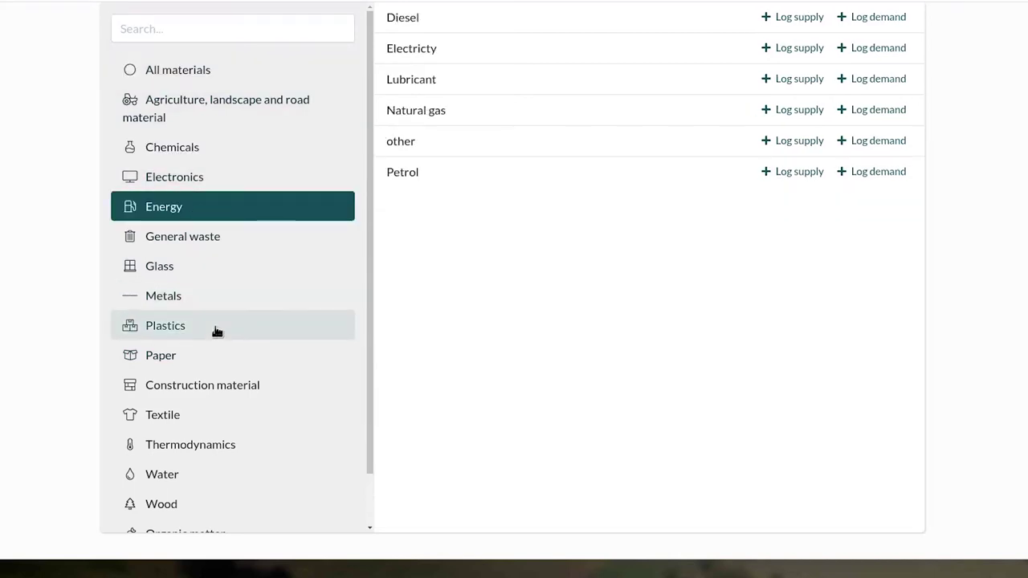
{"action": "scroll", "coordinate": [221, 297], "scroll_direction": "down", "scroll_amount": 1}
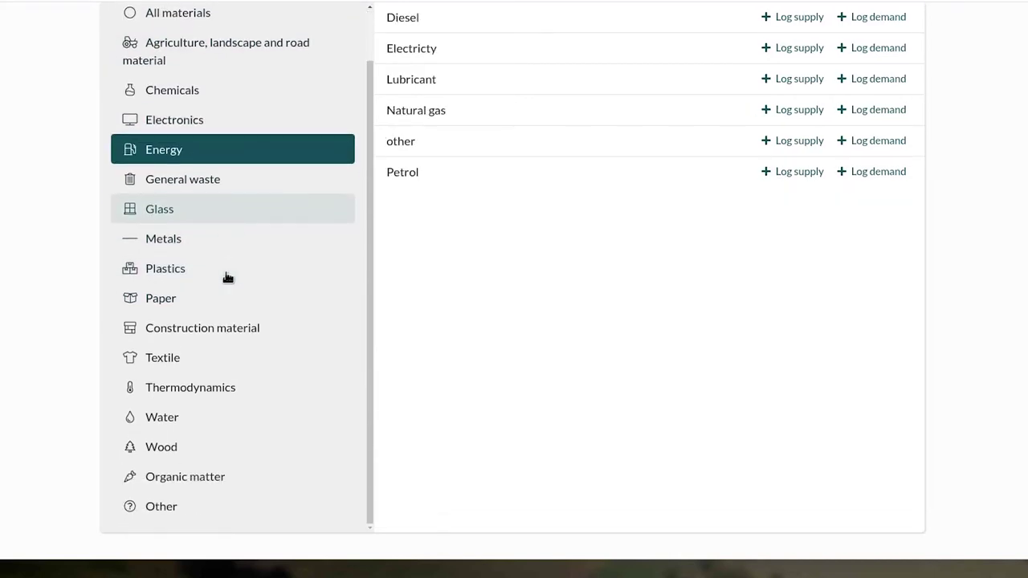
Open a supply entry for Cardboard from the Paper category and set its quantity to 500 kg
{"action": "left_click", "coordinate": [198, 304]}
{"action": "scroll", "coordinate": [507, 284], "scroll_direction": "up", "scroll_amount": 1}
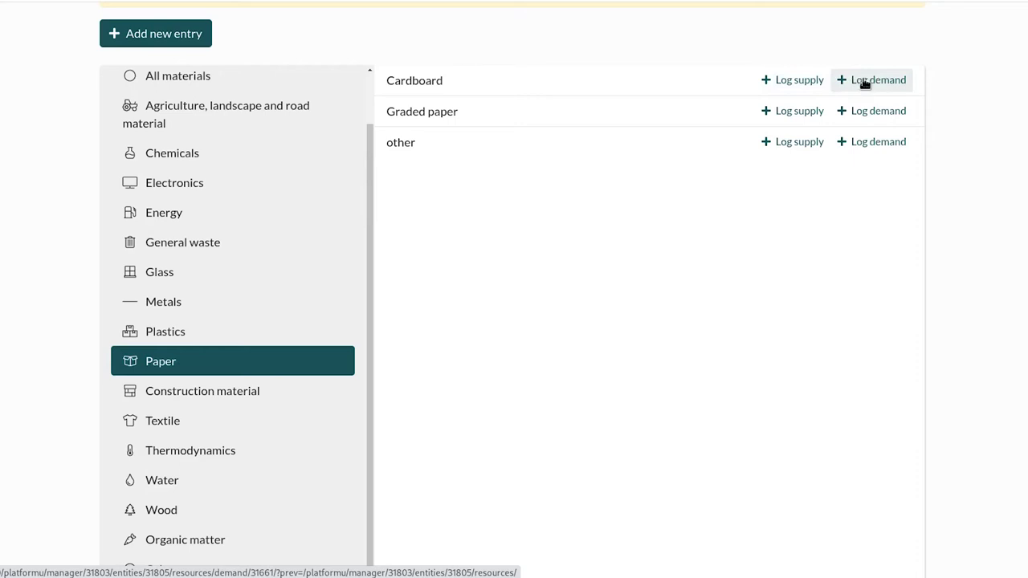
{"action": "left_click", "coordinate": [780, 81]}
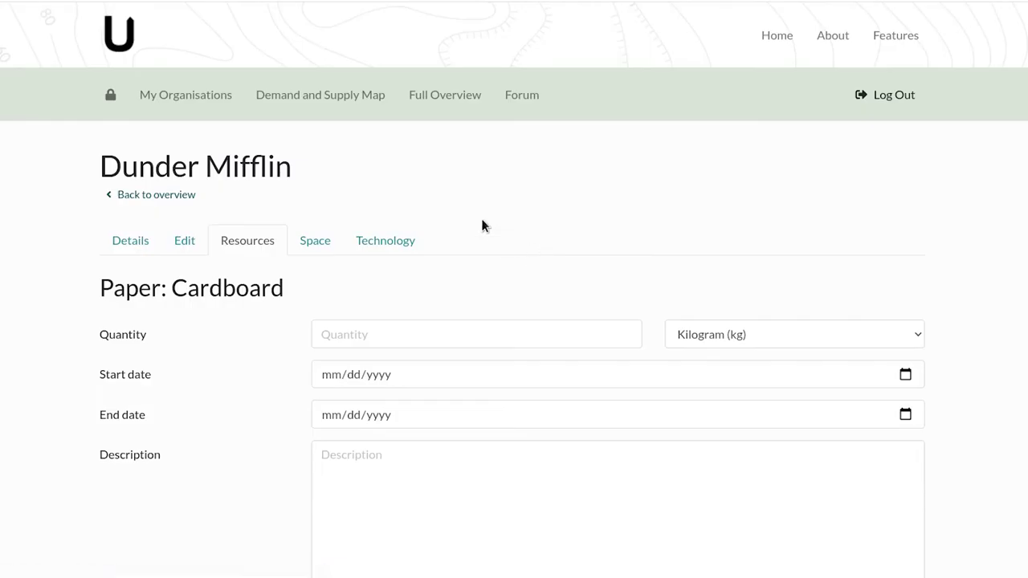
{"action": "scroll", "coordinate": [482, 225], "scroll_direction": "down", "scroll_amount": 1}
{"action": "left_click", "coordinate": [419, 239]}
{"action": "type", "text": "500"}
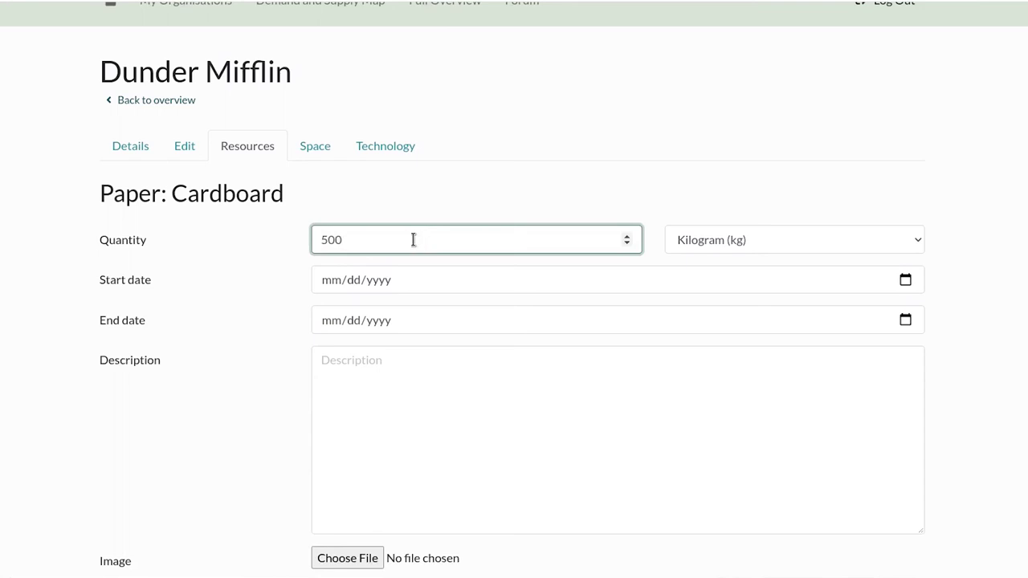
Set the cardboard supply's start date to 06/24/2020 and its end date to 06/30/2020
{"action": "scroll", "coordinate": [290, 230], "scroll_direction": "down", "scroll_amount": 1}
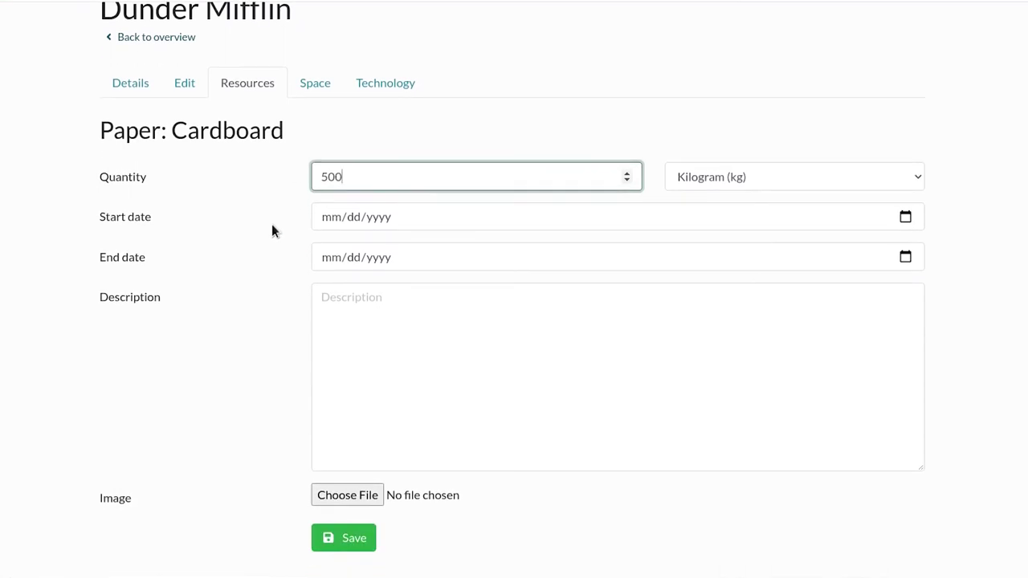
{"action": "left_click", "coordinate": [374, 221]}
{"action": "left_click", "coordinate": [906, 217]}
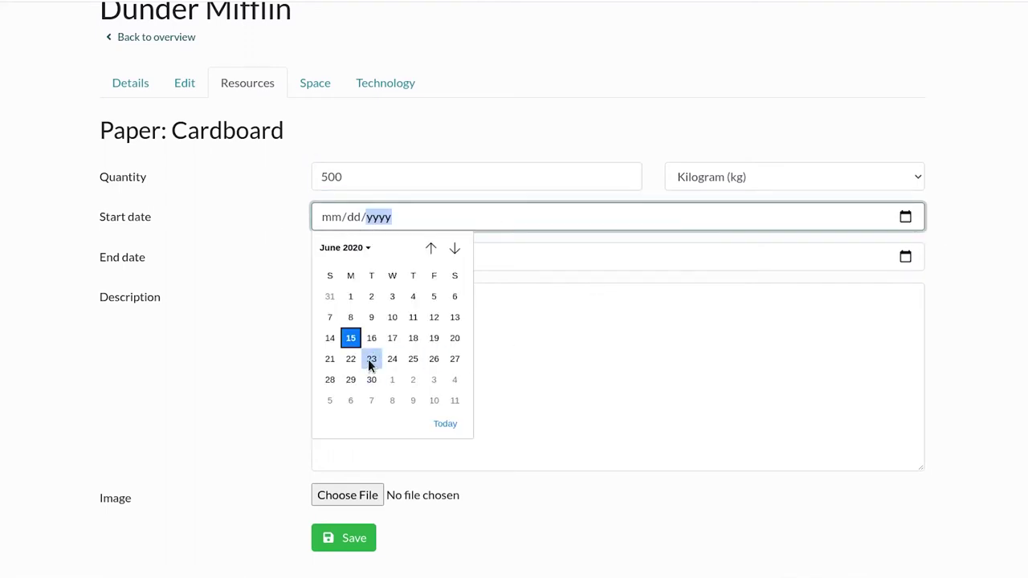
{"action": "left_click", "coordinate": [392, 359]}
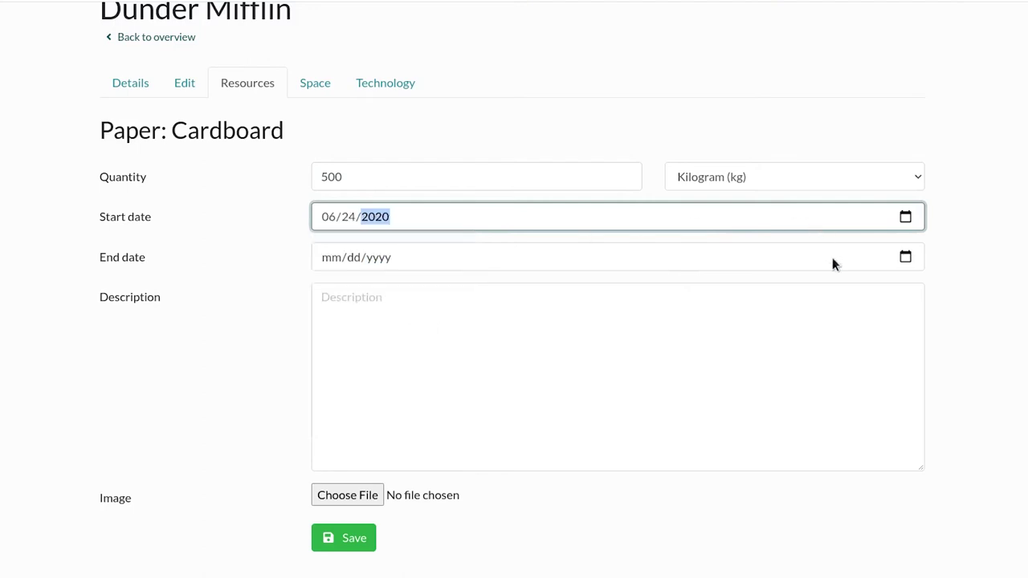
{"action": "left_click", "coordinate": [899, 256]}
{"action": "left_click", "coordinate": [373, 421]}
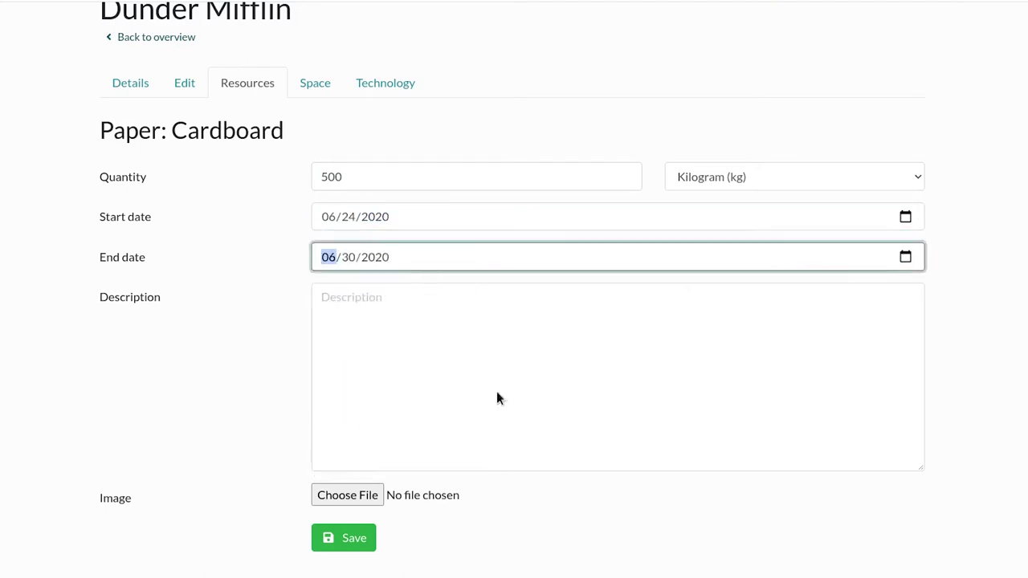
Attach the image cardboard-boxes-ts-726_0.jpg to the cardboard supply entry and save it
{"action": "left_click", "coordinate": [392, 370]}
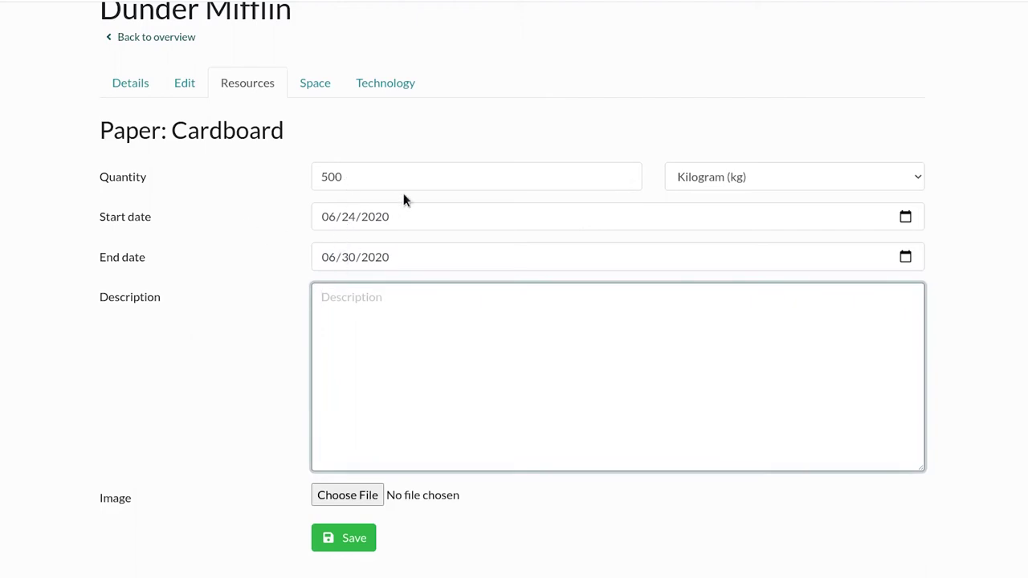
{"action": "left_click", "coordinate": [371, 488]}
{"action": "double_click", "coordinate": [313, 55]}
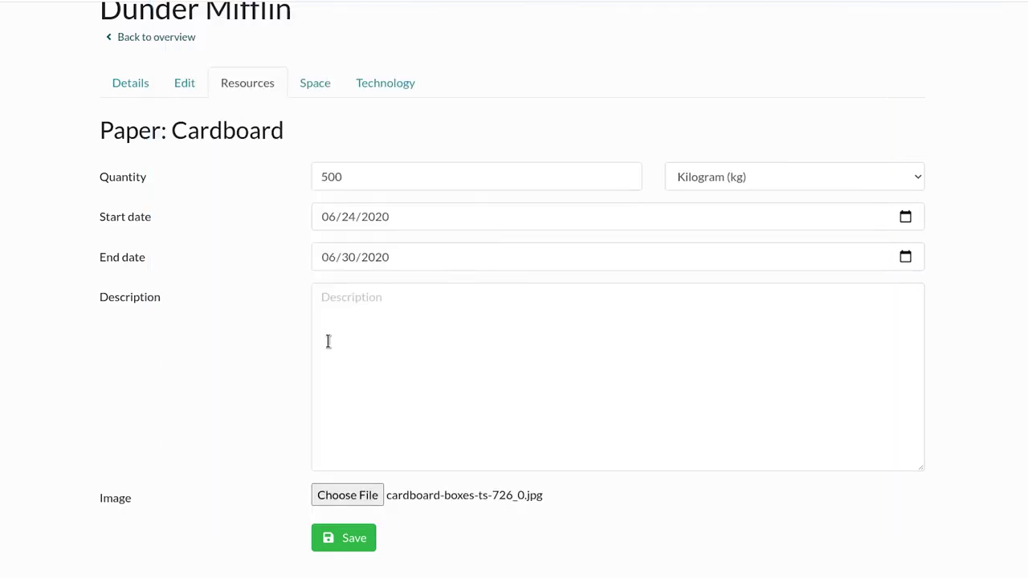
{"action": "left_click", "coordinate": [349, 543]}
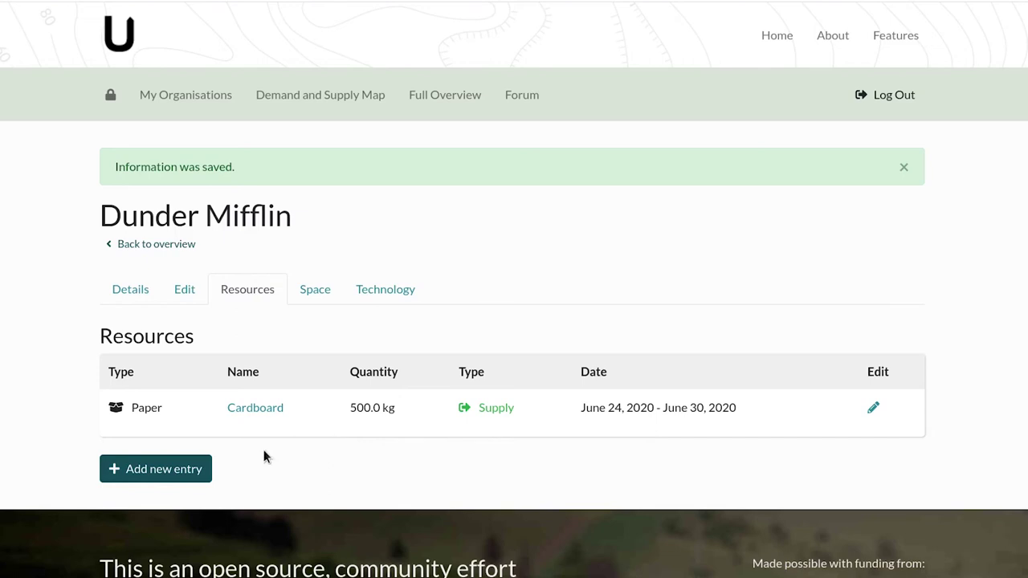
Start another resource entry and look through the materials in the Chemicals category
{"action": "left_click", "coordinate": [187, 469]}
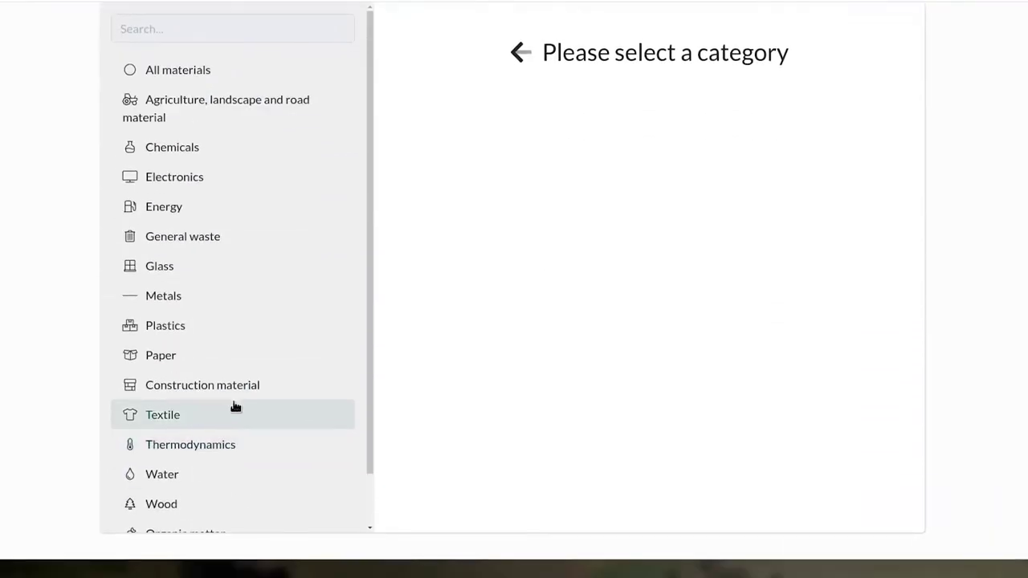
{"action": "left_click", "coordinate": [269, 156]}
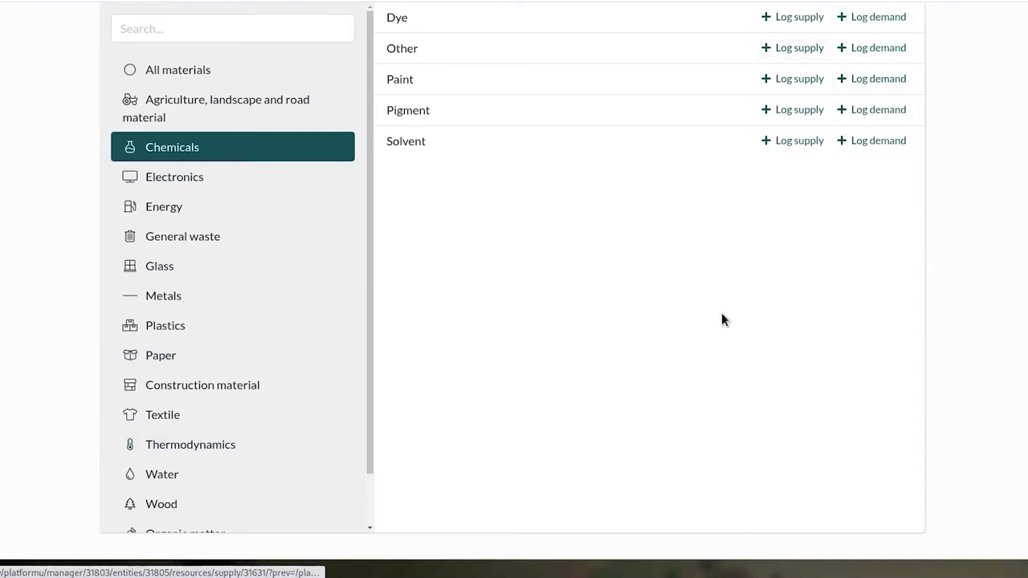
{"action": "scroll", "coordinate": [511, 310], "scroll_direction": "up", "scroll_amount": 1}
{"action": "scroll", "coordinate": [509, 307], "scroll_direction": "up", "scroll_amount": 5}
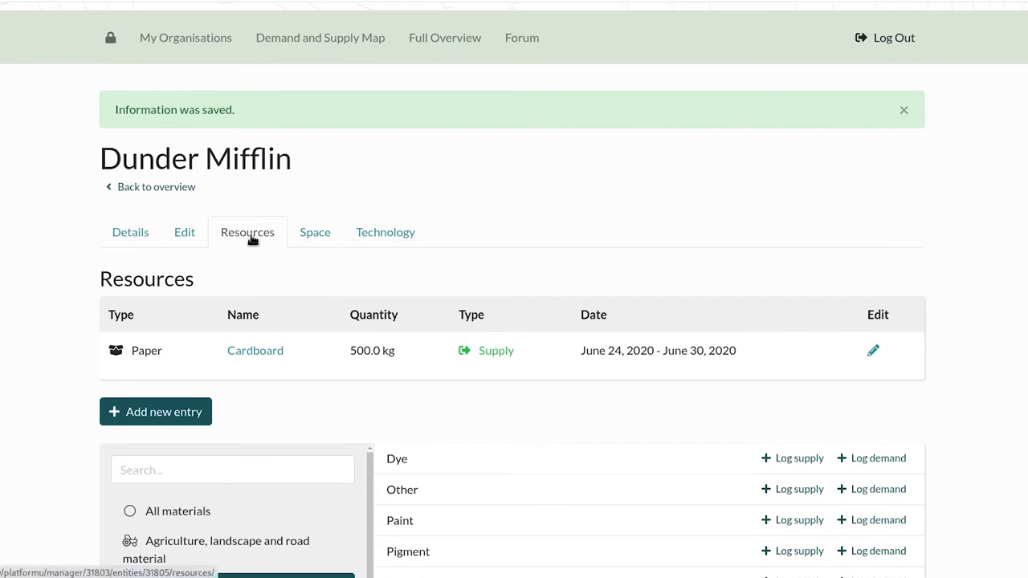
Start a new space entry for Dunder Mifflin, review the space types and open the supply form for Storage internal
{"action": "left_click", "coordinate": [308, 232]}
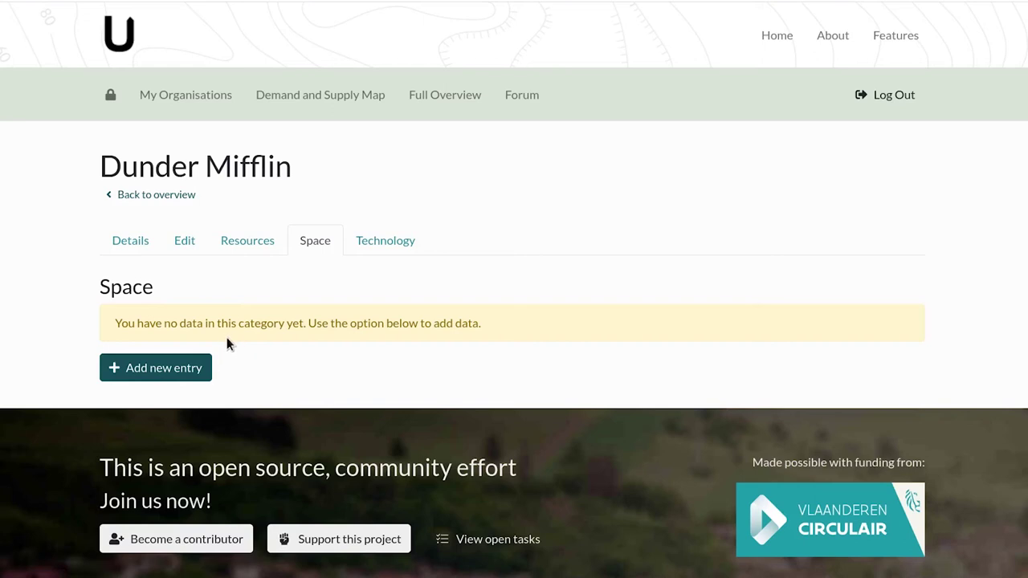
{"action": "left_click", "coordinate": [201, 366]}
{"action": "scroll", "coordinate": [381, 340], "scroll_direction": "down", "scroll_amount": 5}
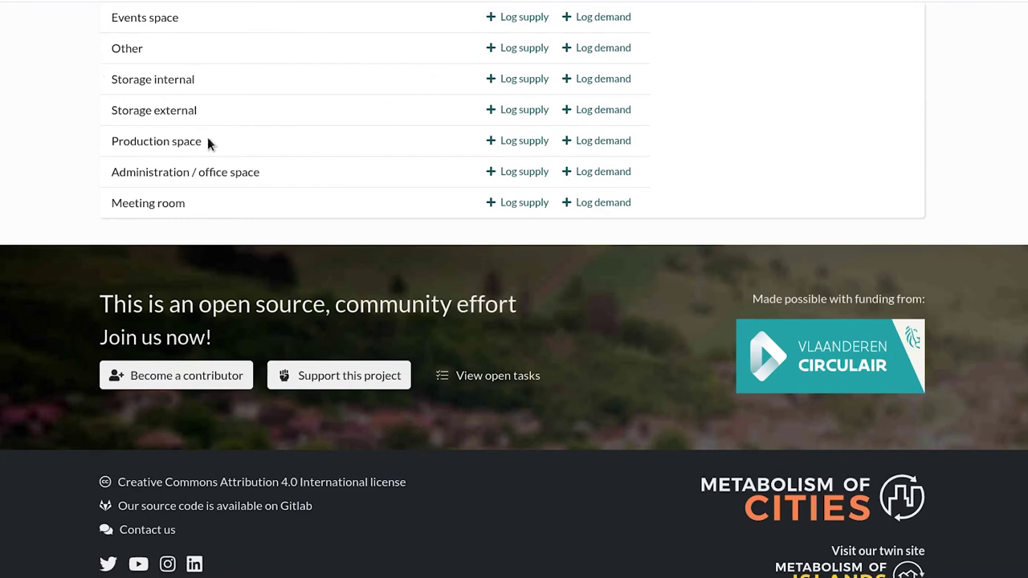
{"action": "scroll", "coordinate": [206, 140], "scroll_direction": "up", "scroll_amount": 1}
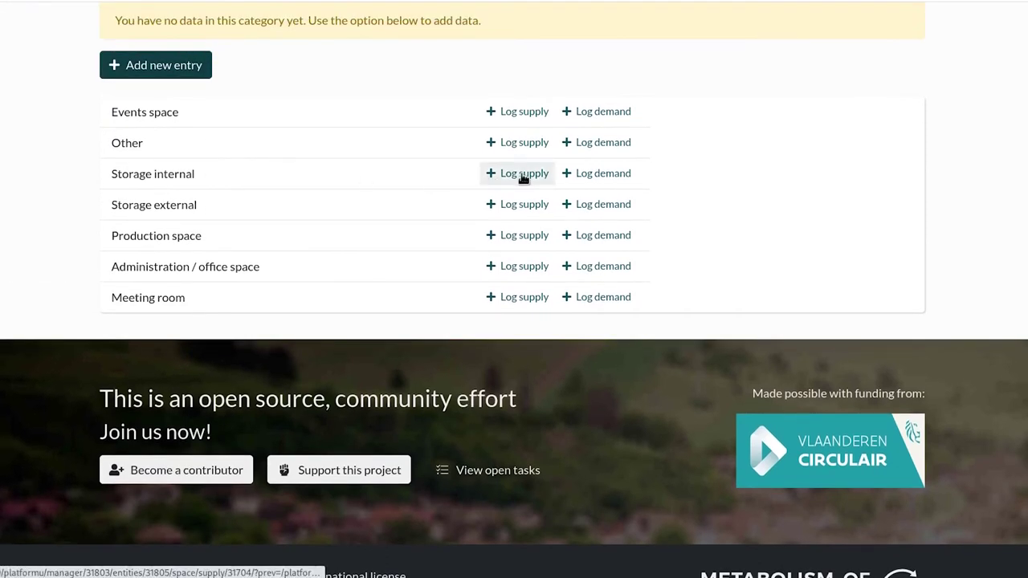
{"action": "left_click", "coordinate": [523, 173]}
{"action": "scroll", "coordinate": [433, 217], "scroll_direction": "down", "scroll_amount": 2}
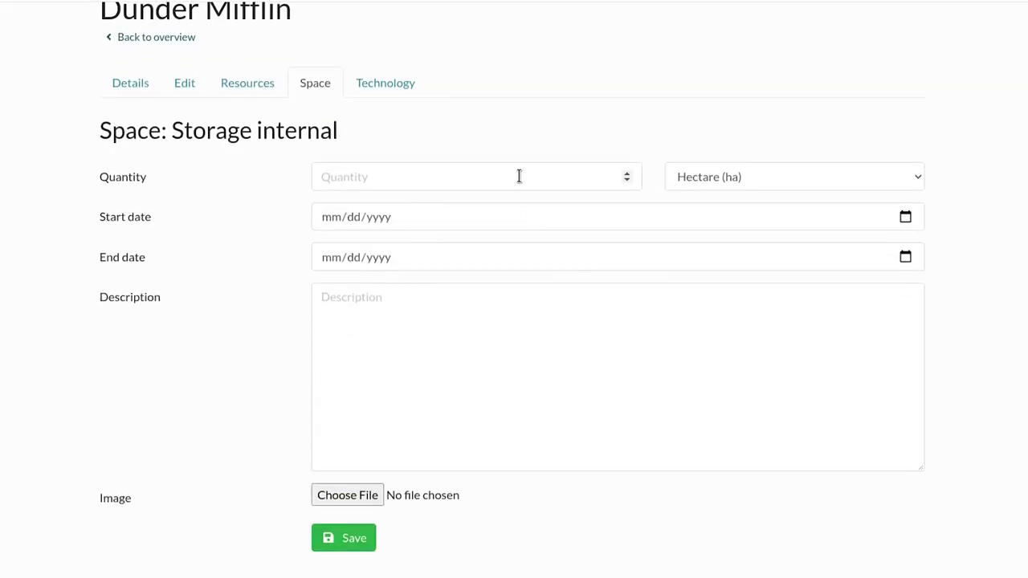
Enter 100 square metres as the internal storage quantity and move on to the end date
{"action": "left_click", "coordinate": [688, 169]}
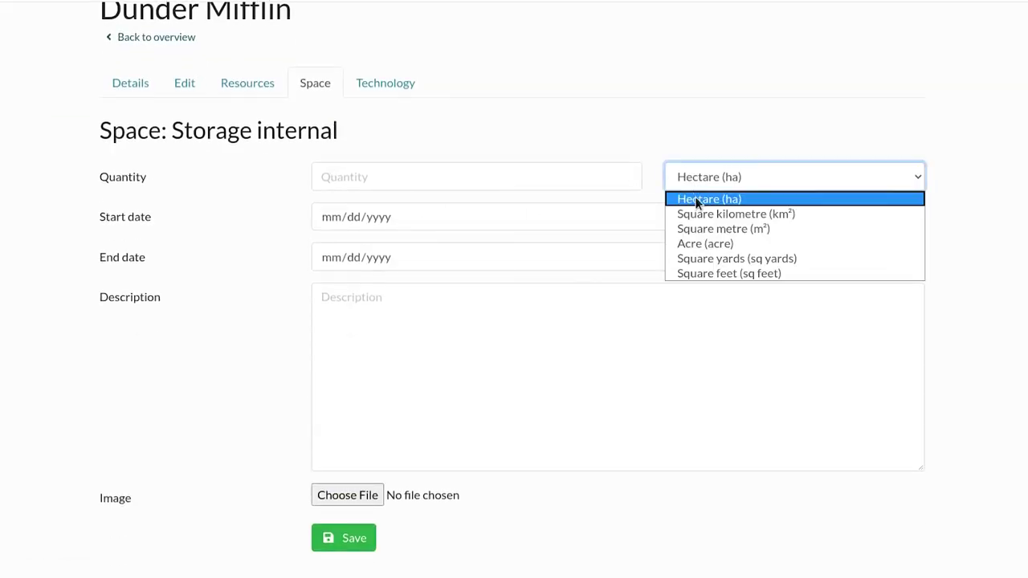
{"action": "left_click", "coordinate": [707, 229]}
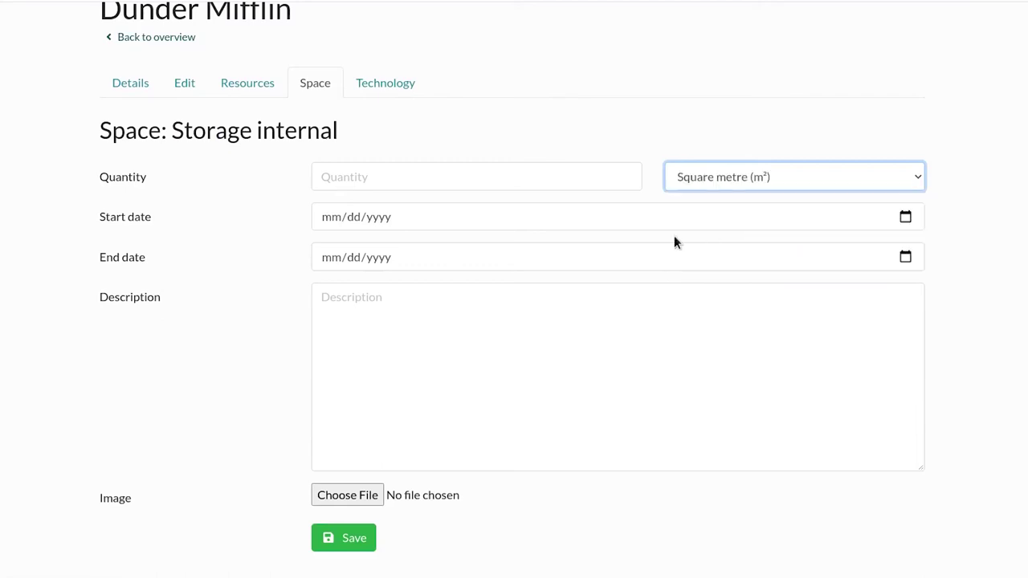
{"action": "left_click", "coordinate": [521, 171]}
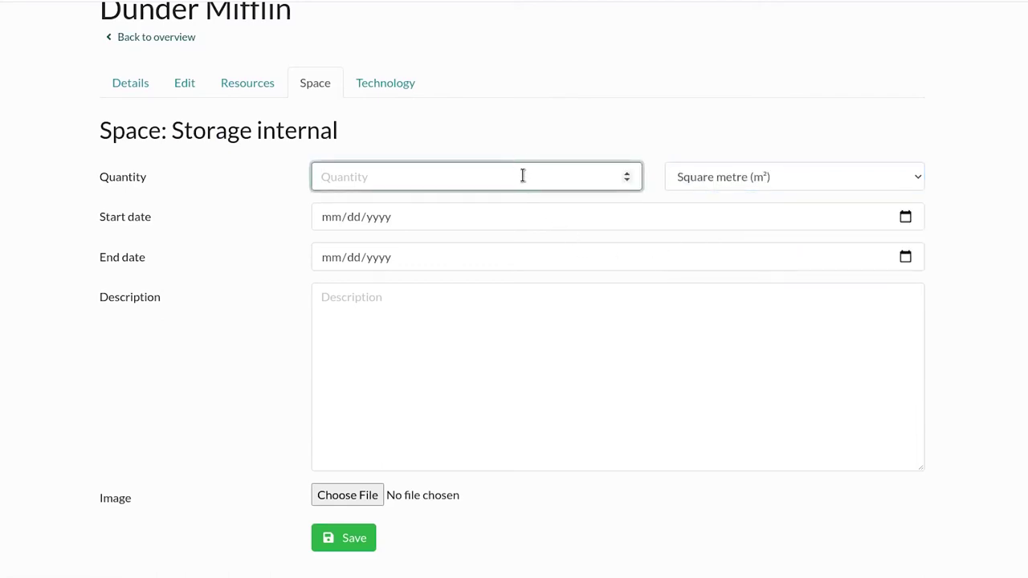
{"action": "type", "text": "100"}
{"action": "left_click", "coordinate": [210, 268]}
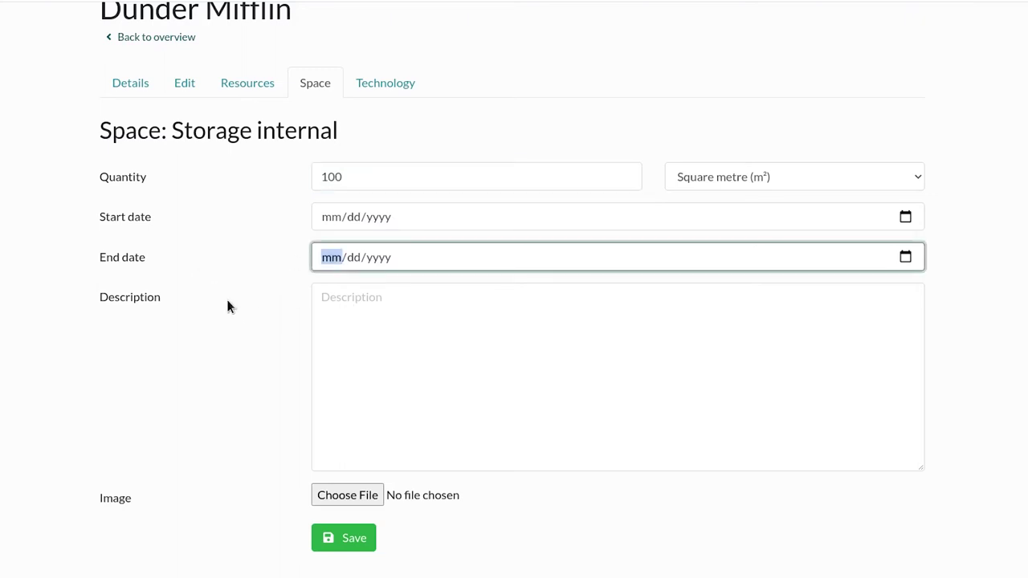
Start a new technology entry for Dunder Mifflin and examine the available equipment and vehicle types
{"action": "scroll", "coordinate": [351, 220], "scroll_direction": "up", "scroll_amount": 2}
{"action": "left_click", "coordinate": [384, 171]}
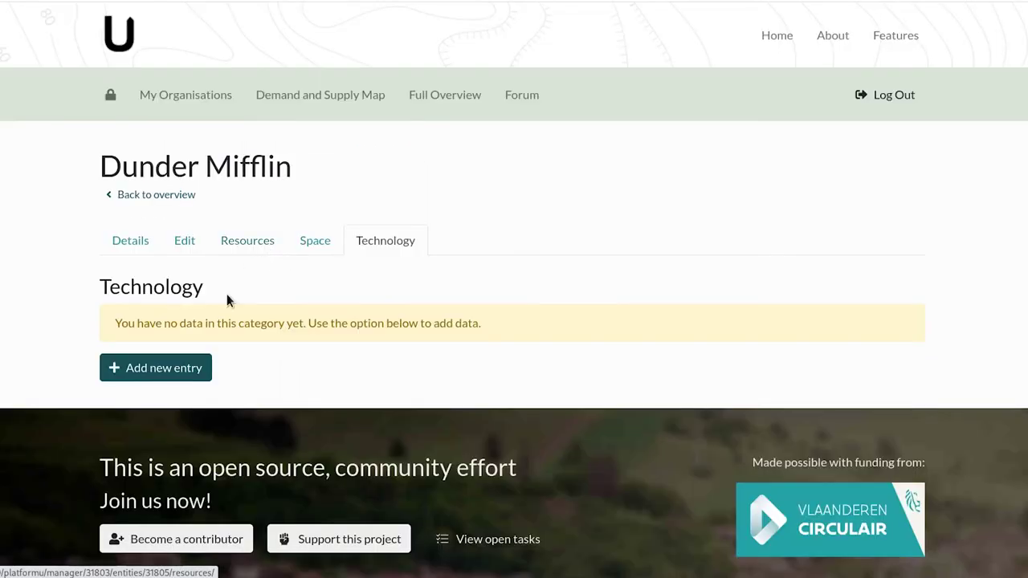
{"action": "left_click", "coordinate": [180, 366]}
{"action": "scroll", "coordinate": [208, 357], "scroll_direction": "down", "scroll_amount": 5}
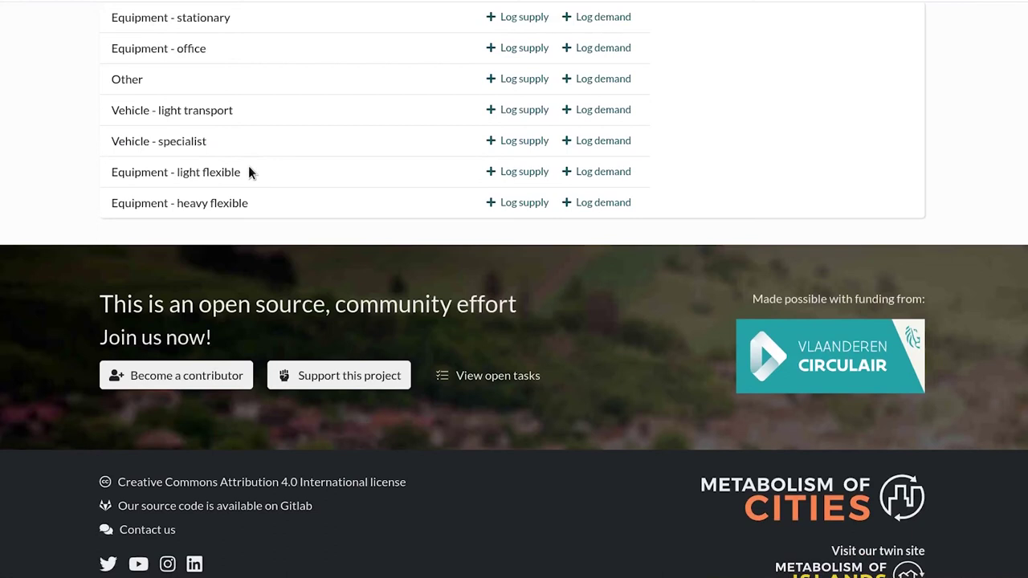
{"action": "scroll", "coordinate": [248, 166], "scroll_direction": "up", "scroll_amount": 2}
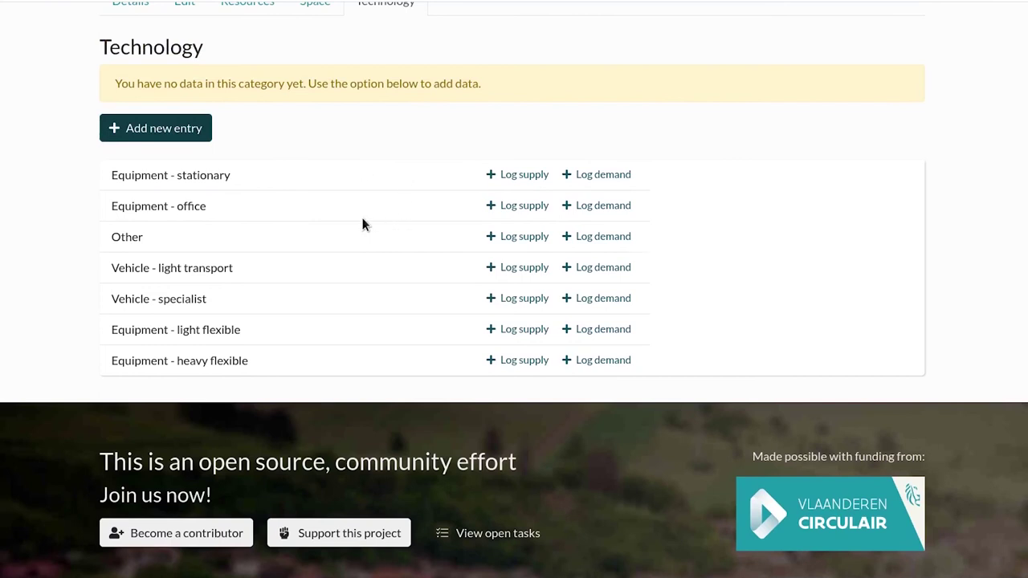
{"action": "scroll", "coordinate": [362, 217], "scroll_direction": "up", "scroll_amount": 2}
{"action": "scroll", "coordinate": [360, 229], "scroll_direction": "up", "scroll_amount": 1}
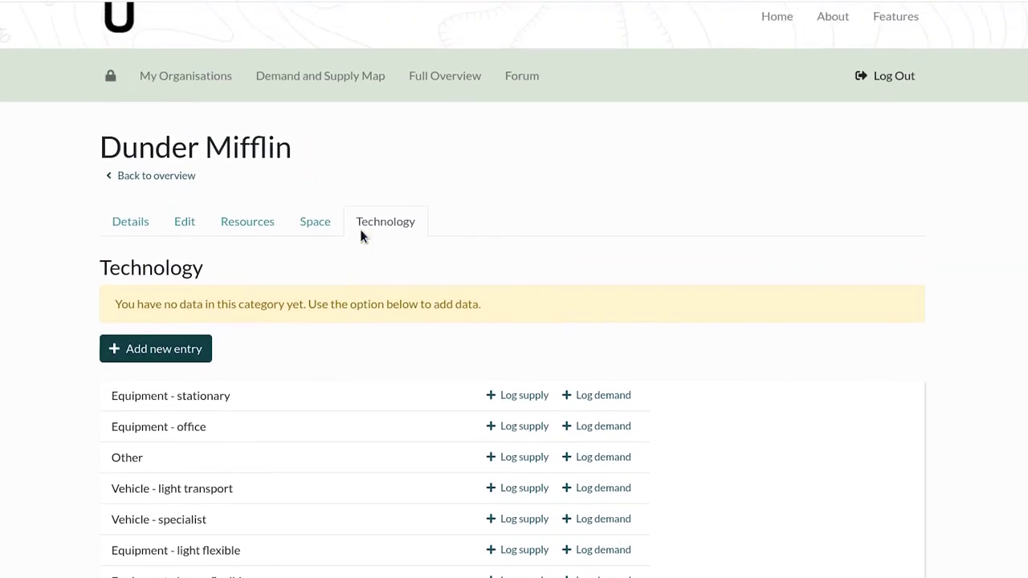
Check Dunder Mifflin's resource list, then inspect its cardboard supply marker on the demand and supply map
{"action": "left_click", "coordinate": [254, 223]}
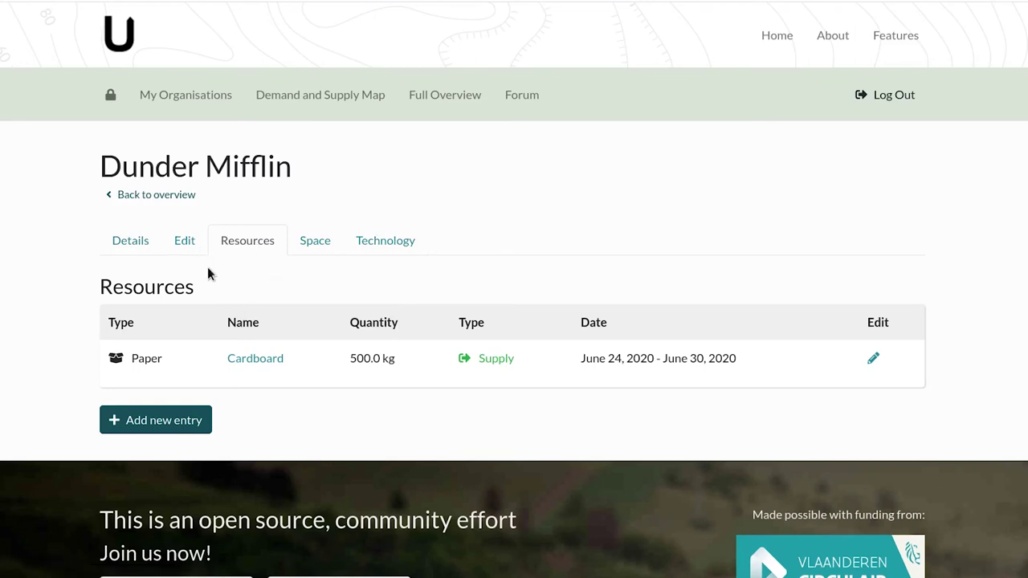
{"action": "left_click", "coordinate": [301, 109]}
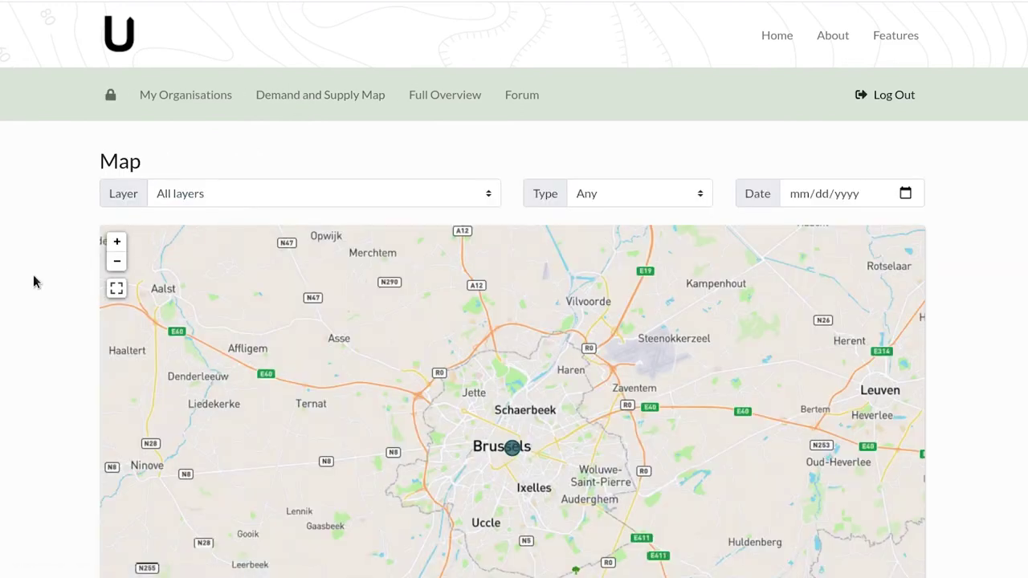
{"action": "scroll", "coordinate": [12, 293], "scroll_direction": "down", "scroll_amount": 2}
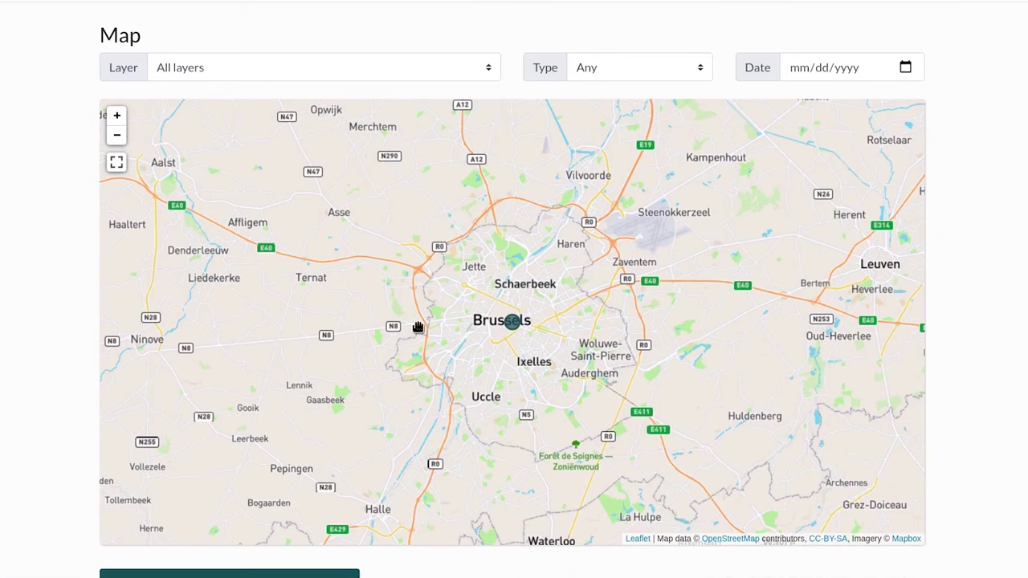
{"action": "left_click", "coordinate": [515, 321]}
{"action": "double_click", "coordinate": [612, 298]}
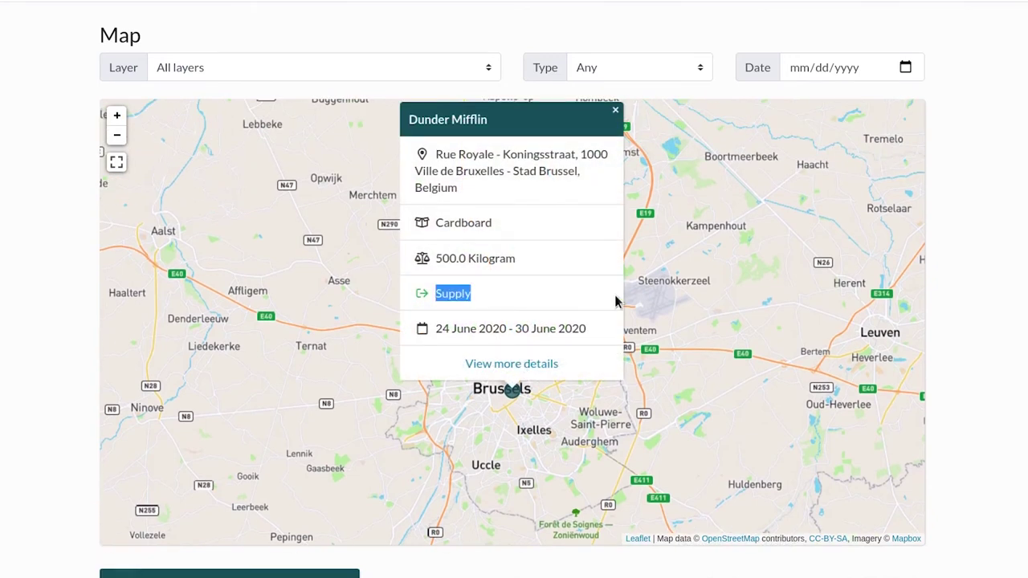
{"action": "left_click", "coordinate": [573, 293]}
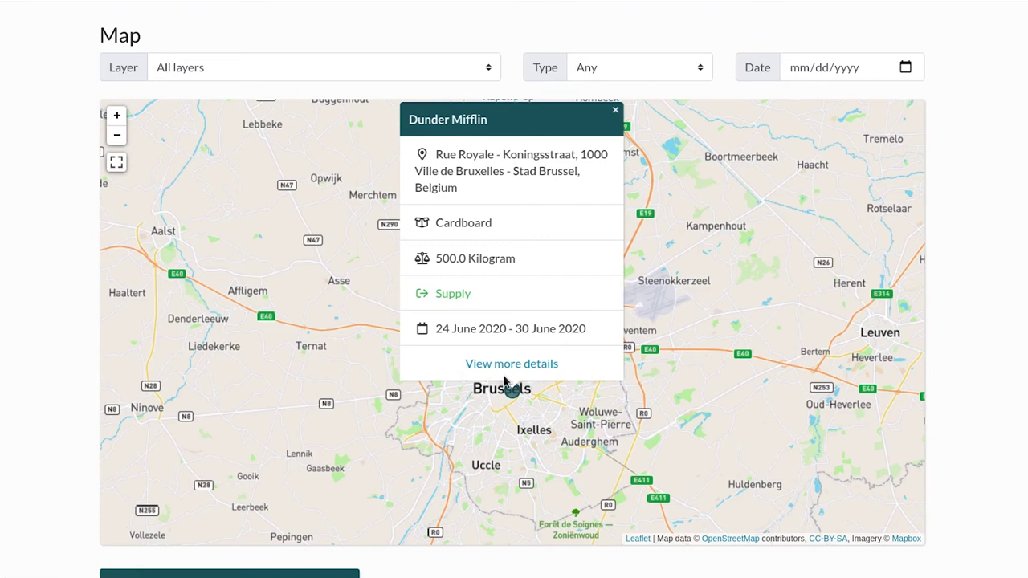
{"action": "left_click", "coordinate": [615, 112]}
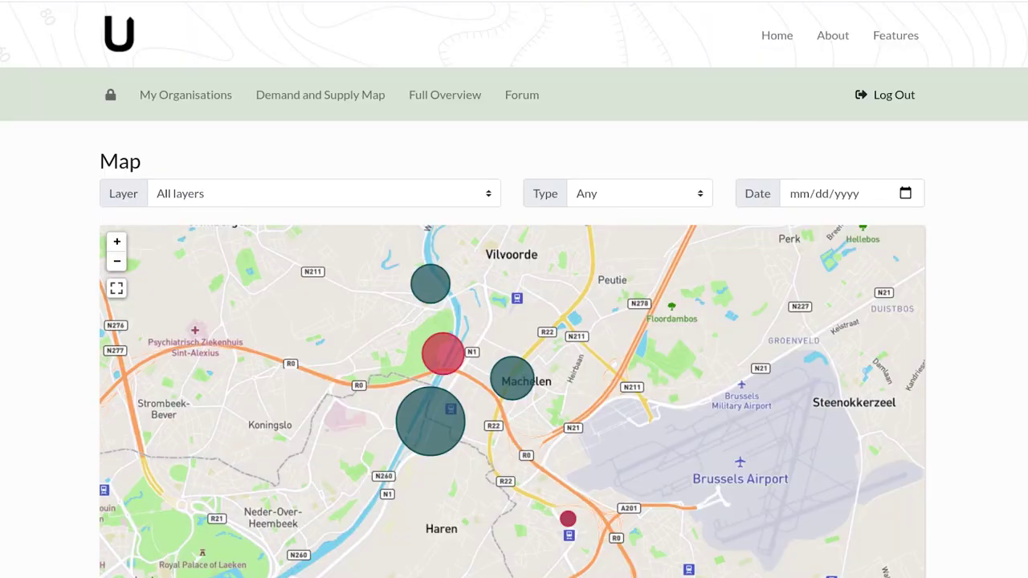
Examine the supply and demand markers of the various organisations across the wider Brussels area on the map
{"action": "scroll", "coordinate": [16, 210], "scroll_direction": "down", "scroll_amount": 2}
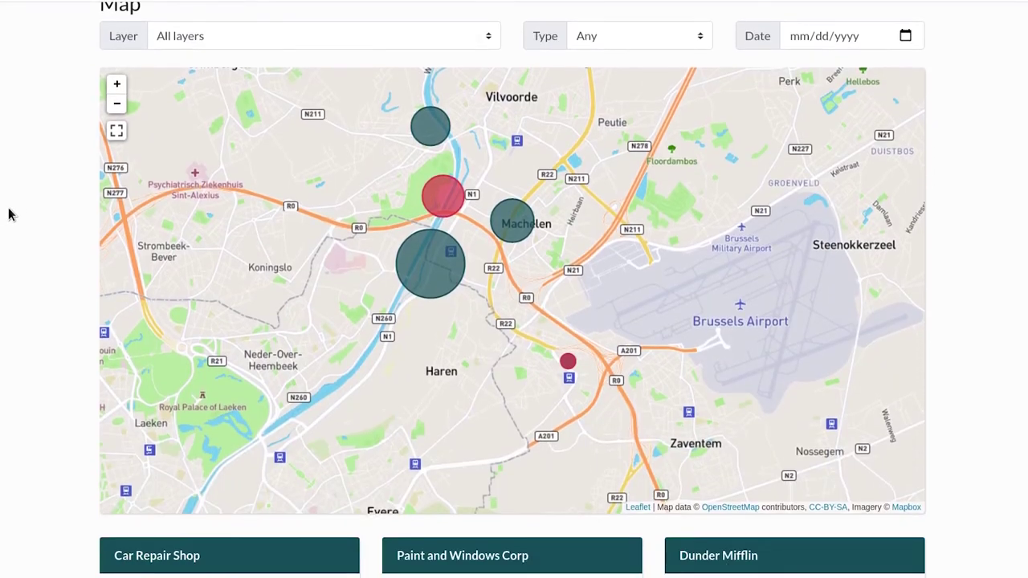
{"action": "left_click", "coordinate": [117, 103]}
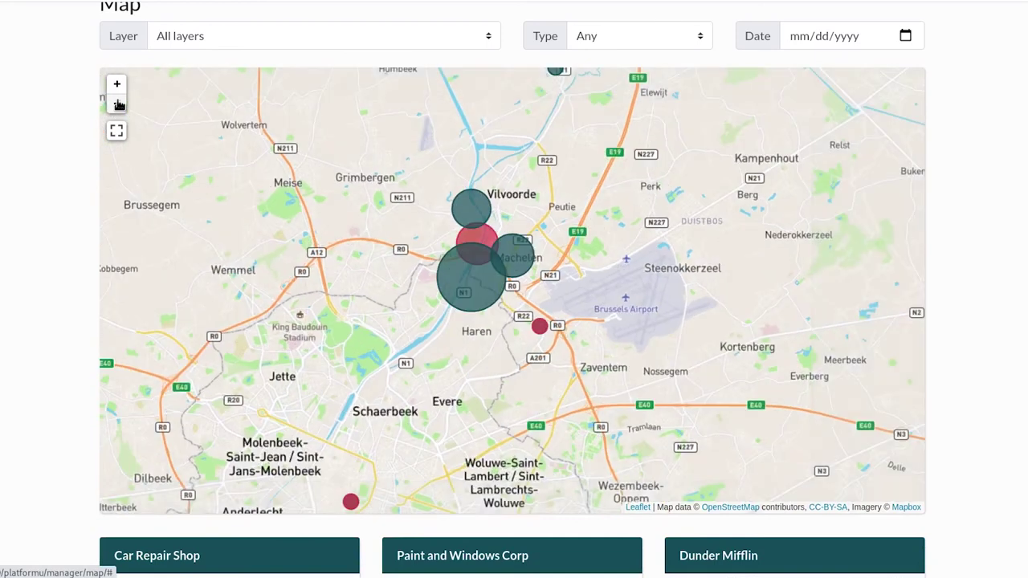
{"action": "left_click_drag", "start_coordinate": [259, 217], "coordinate": [220, 211]}
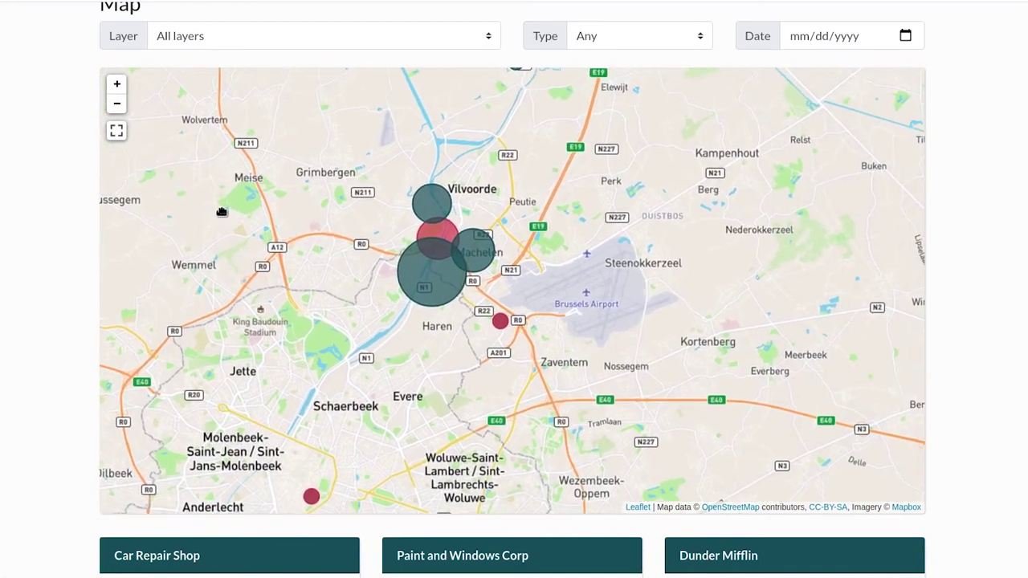
{"action": "left_click", "coordinate": [118, 104]}
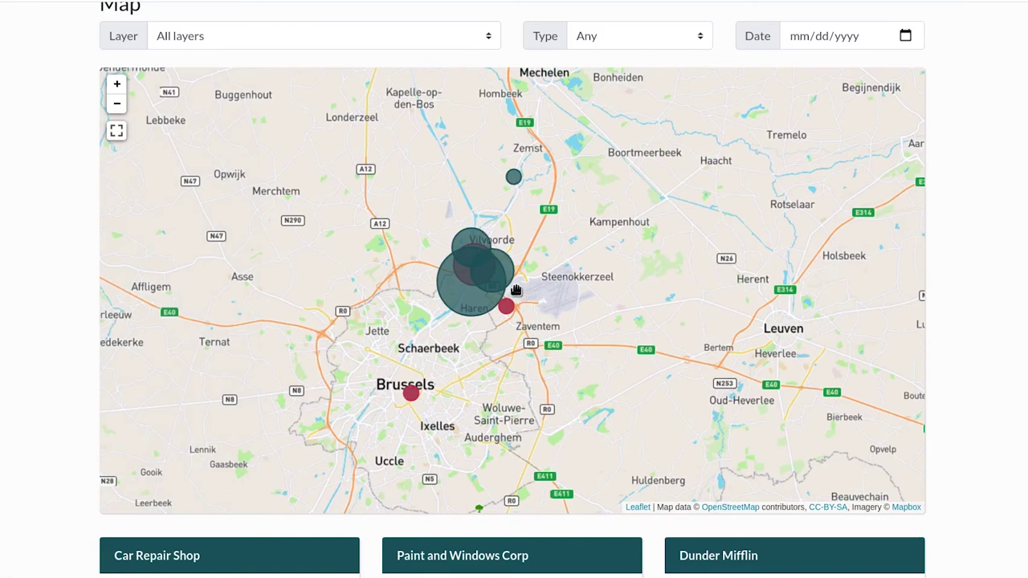
Filter the demand and supply map to the Glass - Windows layer around Vilvoorde and Machelen
{"action": "left_click", "coordinate": [117, 84]}
{"action": "left_click", "coordinate": [116, 84]}
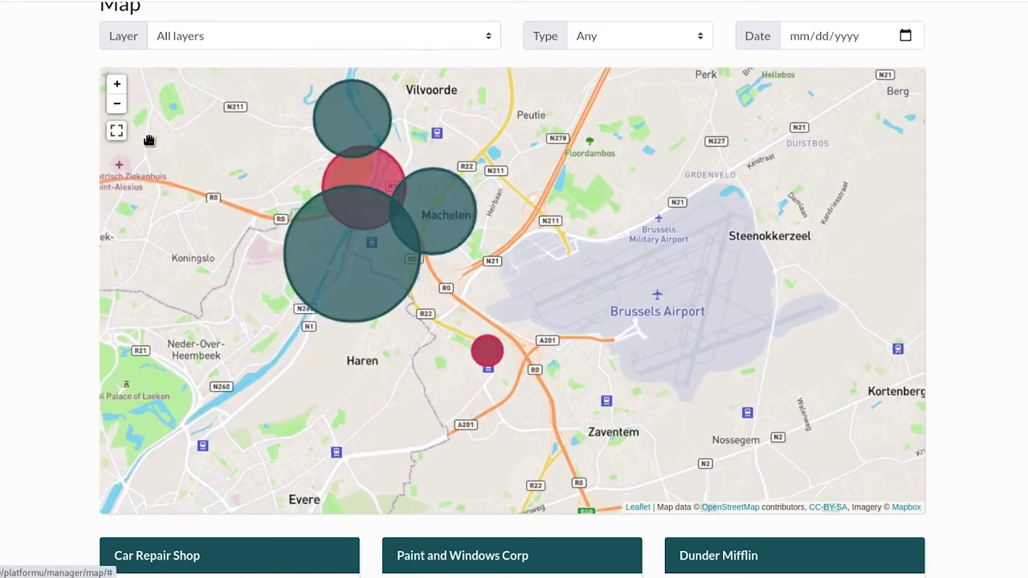
{"action": "left_click_drag", "start_coordinate": [497, 189], "coordinate": [487, 267]}
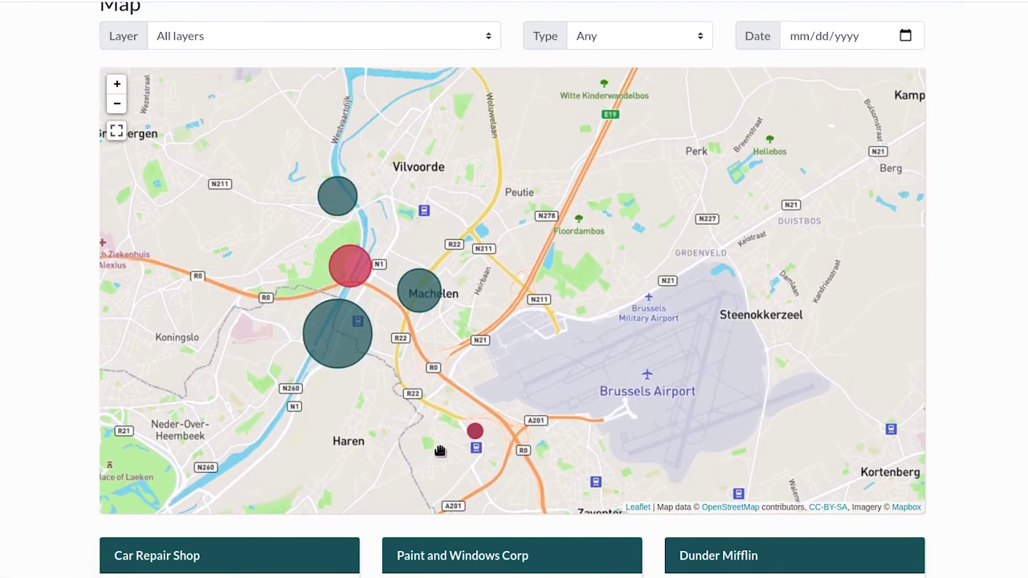
{"action": "left_click_drag", "start_coordinate": [540, 163], "coordinate": [415, 213]}
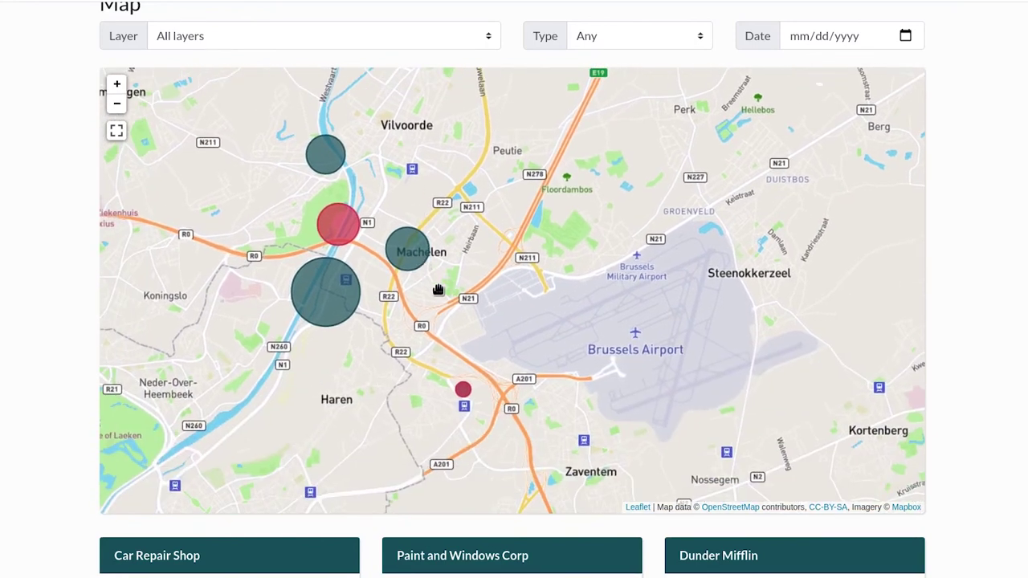
{"action": "left_click", "coordinate": [218, 32]}
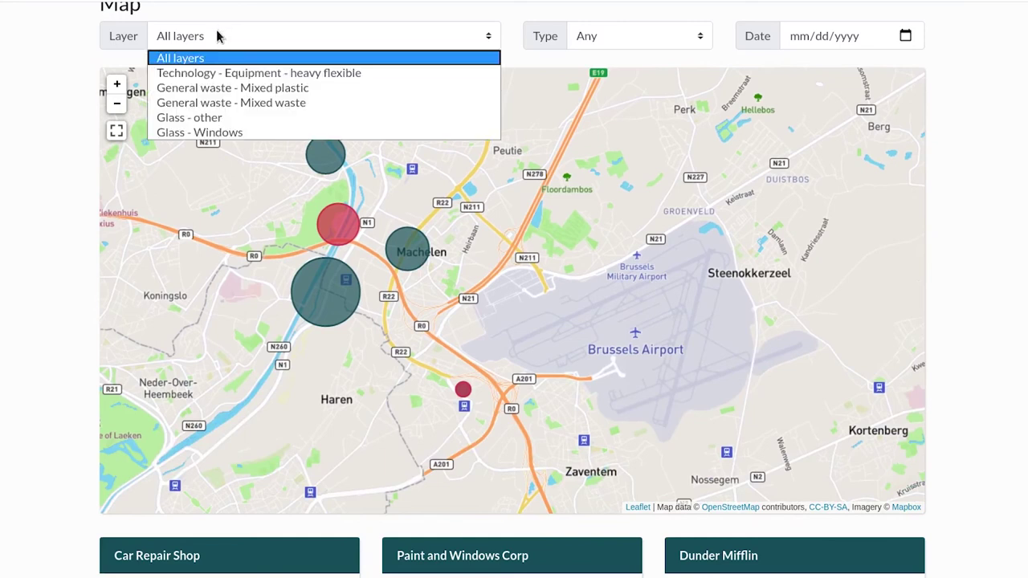
{"action": "left_click", "coordinate": [208, 131]}
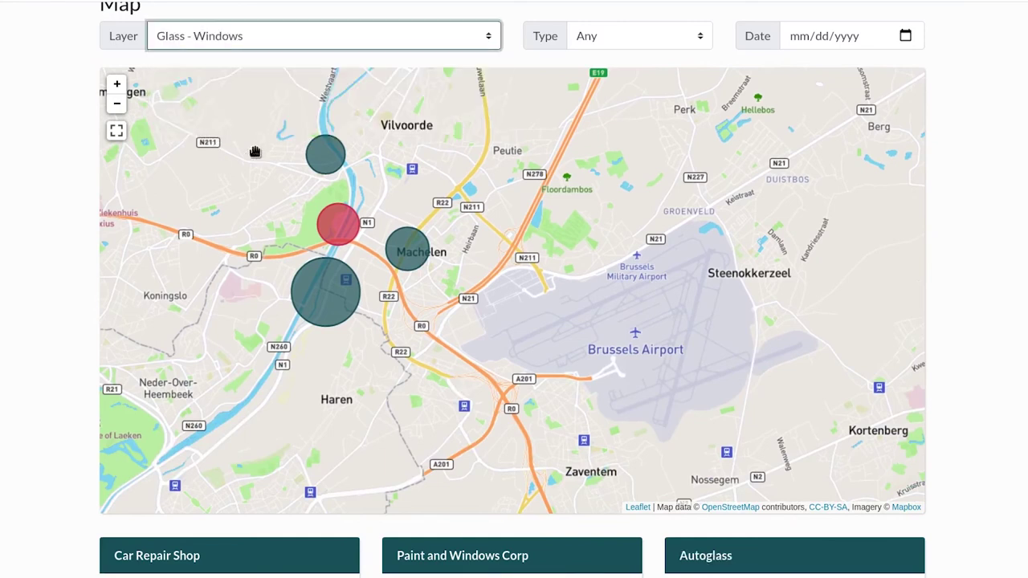
{"action": "left_click_drag", "start_coordinate": [394, 204], "coordinate": [477, 245]}
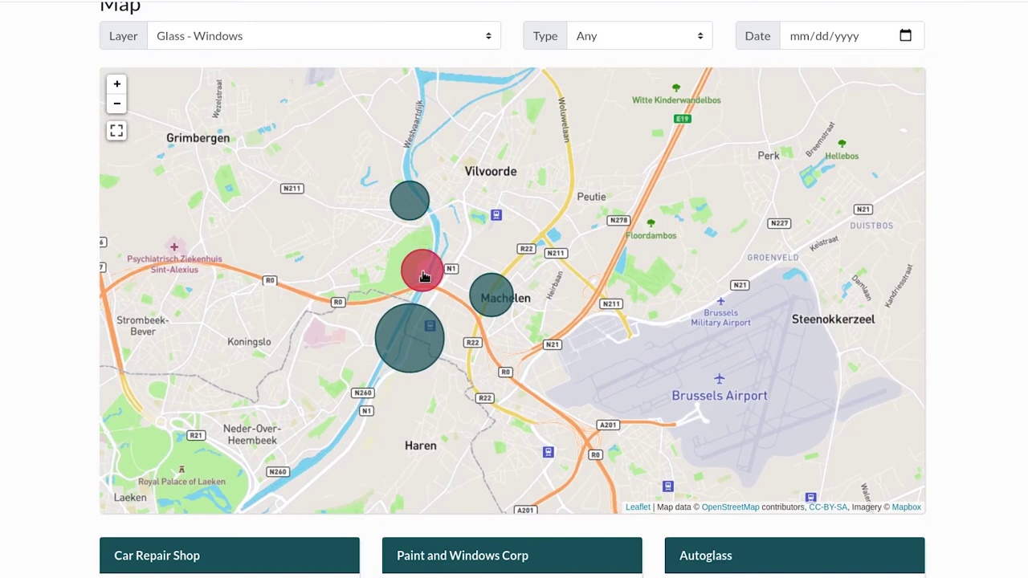
Compare the window glass entries by filtering them to Supply and to Demand, ending with the type set back to Any
{"action": "left_click", "coordinate": [600, 44]}
{"action": "left_click", "coordinate": [599, 74]}
{"action": "left_click", "coordinate": [621, 32]}
{"action": "left_click", "coordinate": [619, 86]}
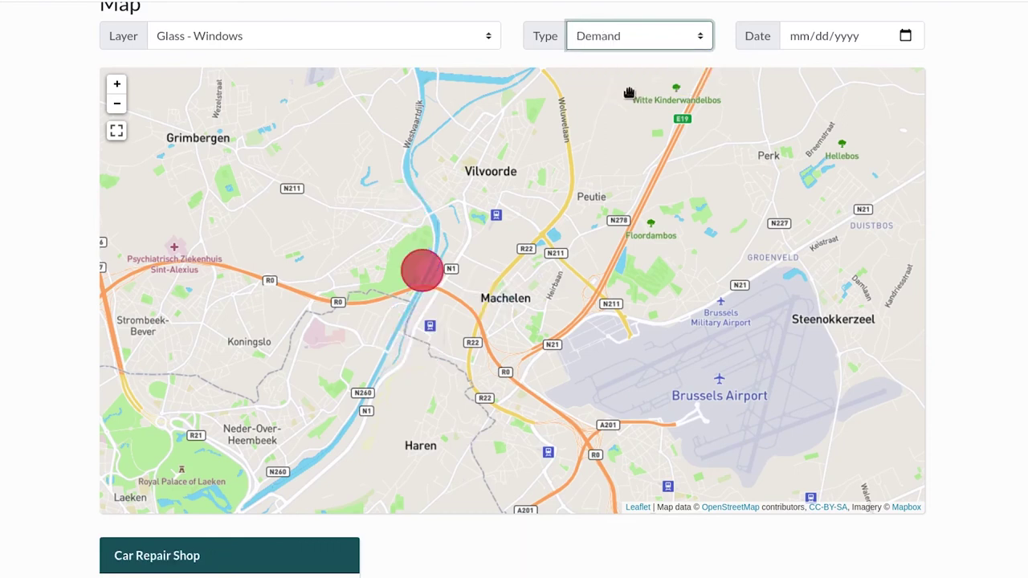
{"action": "left_click", "coordinate": [656, 36]}
{"action": "left_click", "coordinate": [647, 56]}
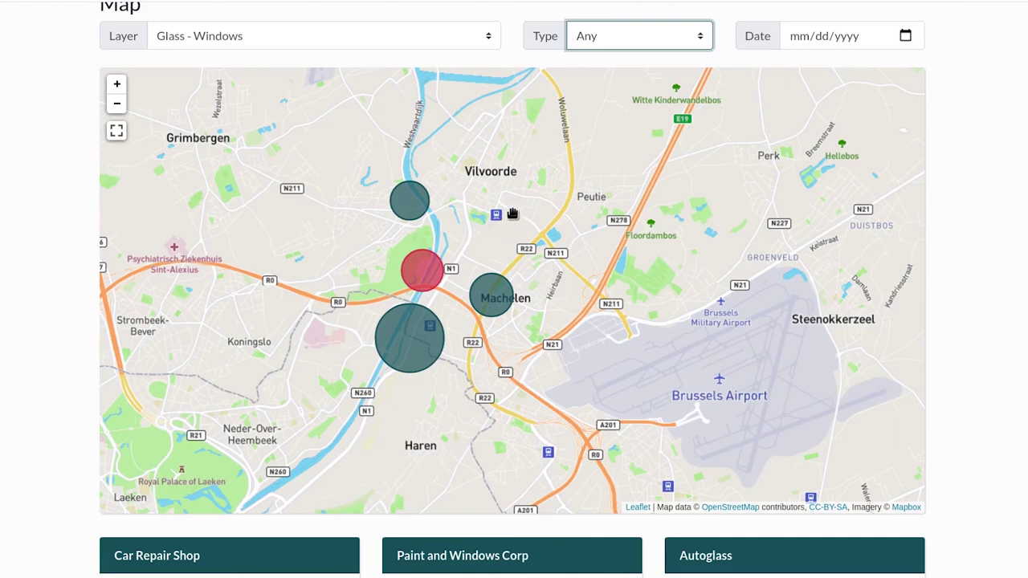
Examine the window glass markers between Brussels and Zemst and review the available map layers
{"action": "left_click", "coordinate": [117, 104]}
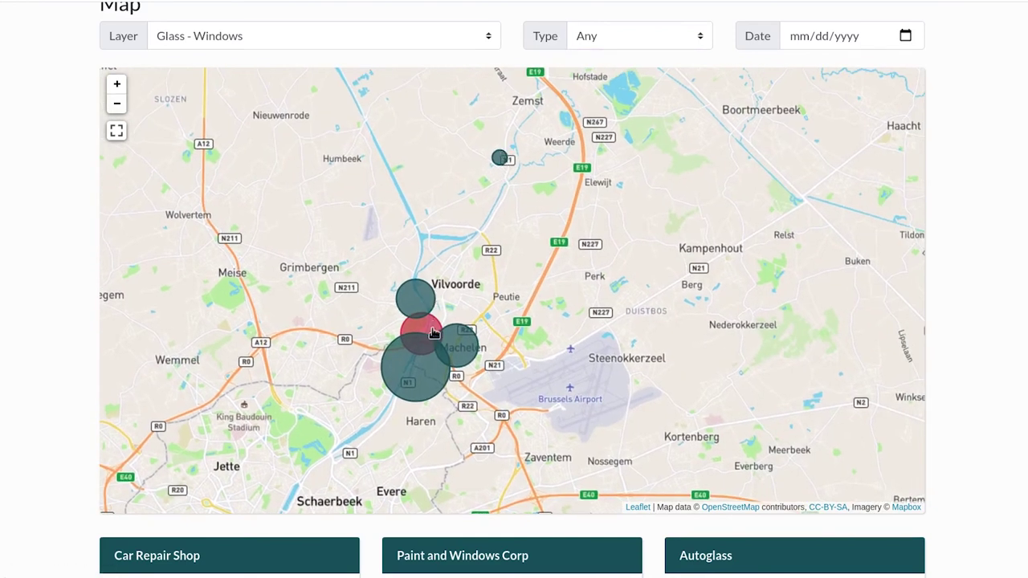
{"action": "left_click_drag", "start_coordinate": [328, 351], "coordinate": [392, 163]}
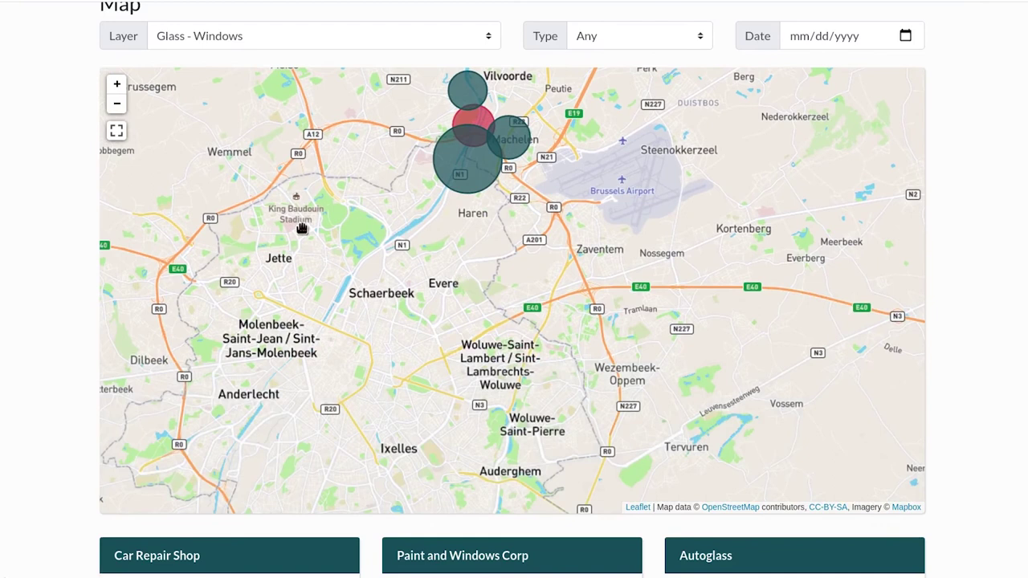
{"action": "mouse_move", "coordinate": [302, 230]}
{"action": "left_mouse_down"}
{"action": "mouse_move", "coordinate": [285, 238]}
{"action": "mouse_move", "coordinate": [266, 293]}
{"action": "left_mouse_up"}
{"action": "left_click_drag", "start_coordinate": [343, 239], "coordinate": [296, 345]}
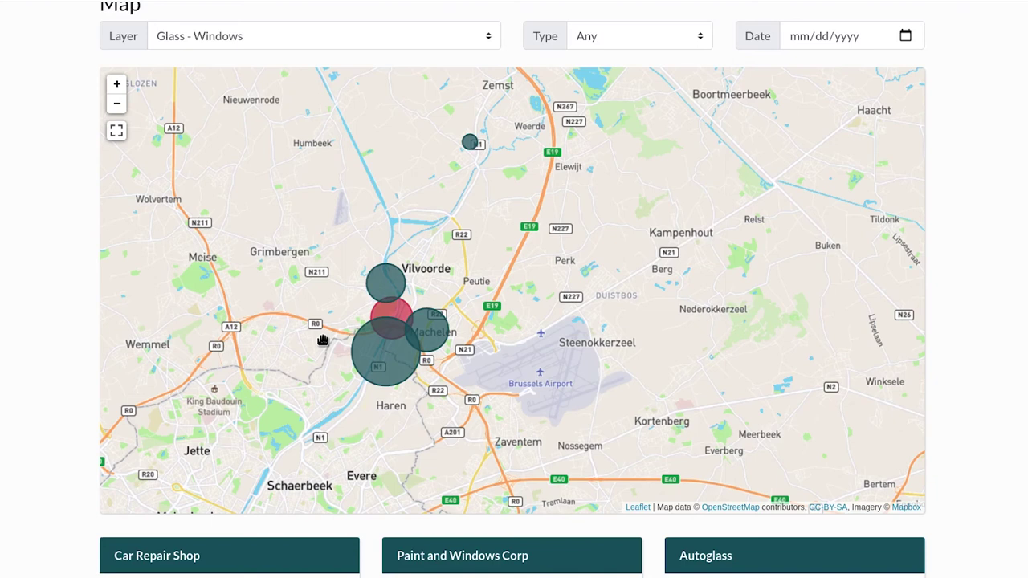
{"action": "left_click", "coordinate": [290, 40]}
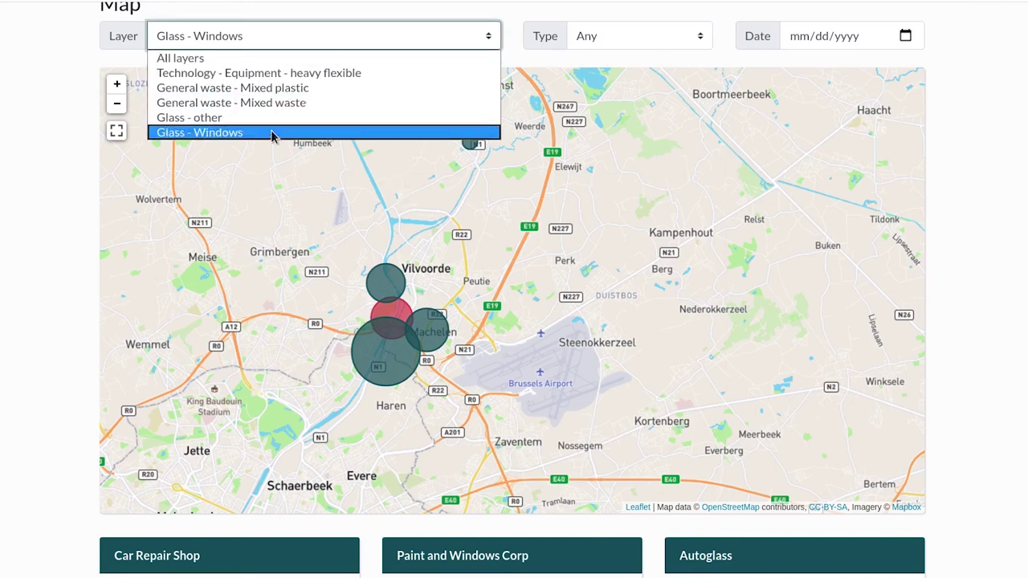
{"action": "left_click", "coordinate": [269, 37]}
{"action": "left_click", "coordinate": [269, 57]}
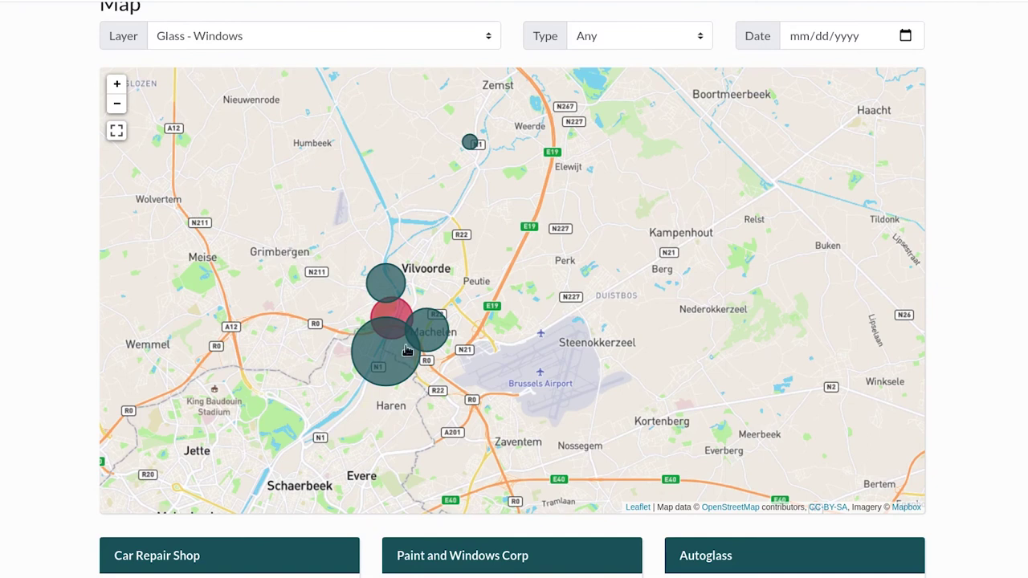
Inspect the Paint and Windows Corp supply marker and review the window entries of all organisations listed below the map
{"action": "left_click", "coordinate": [383, 351]}
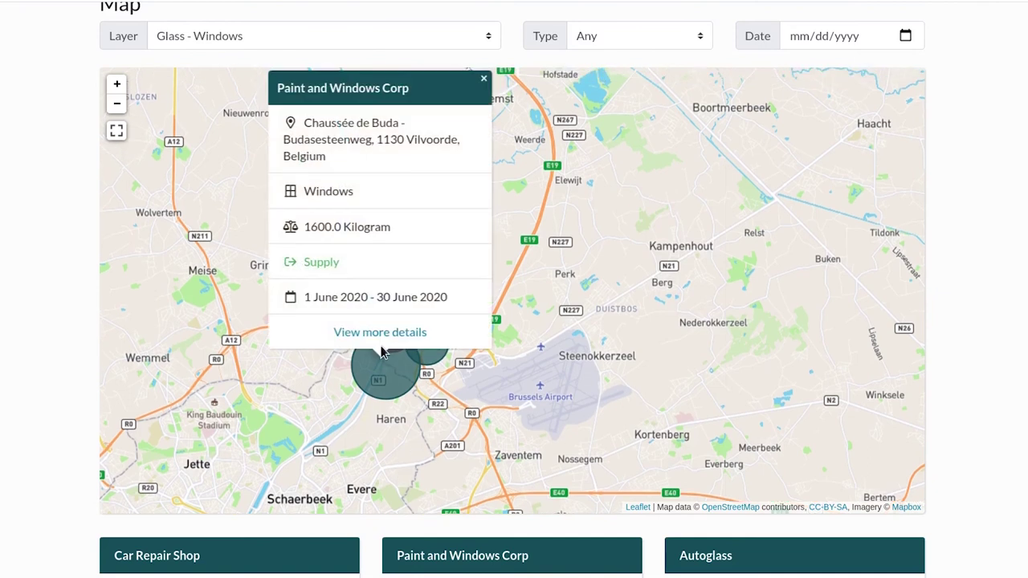
{"action": "scroll", "coordinate": [319, 333], "scroll_direction": "down", "scroll_amount": 3}
{"action": "scroll", "coordinate": [320, 337], "scroll_direction": "down", "scroll_amount": 5}
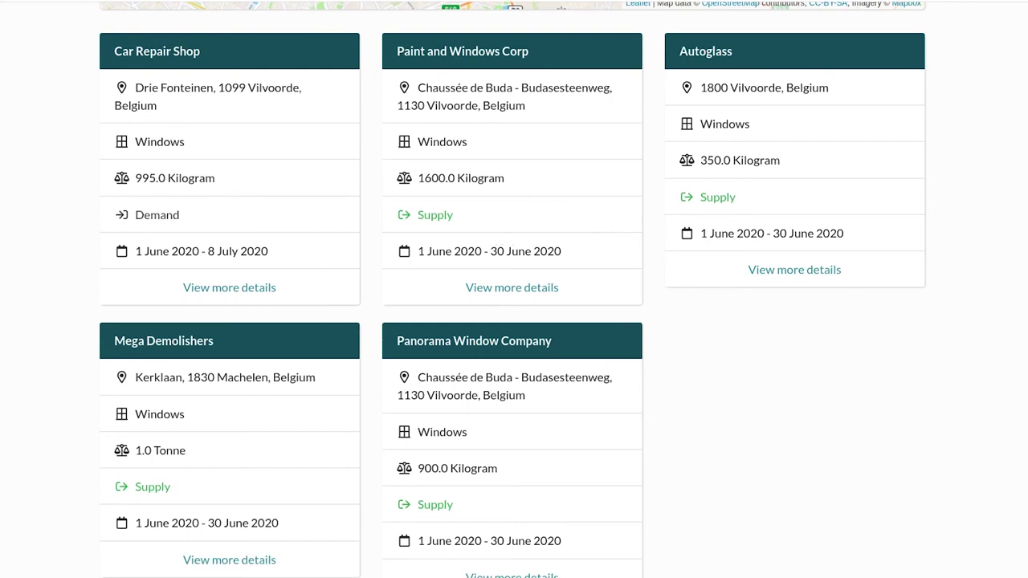
{"action": "scroll", "coordinate": [513, 289], "scroll_direction": "up", "scroll_amount": 7}
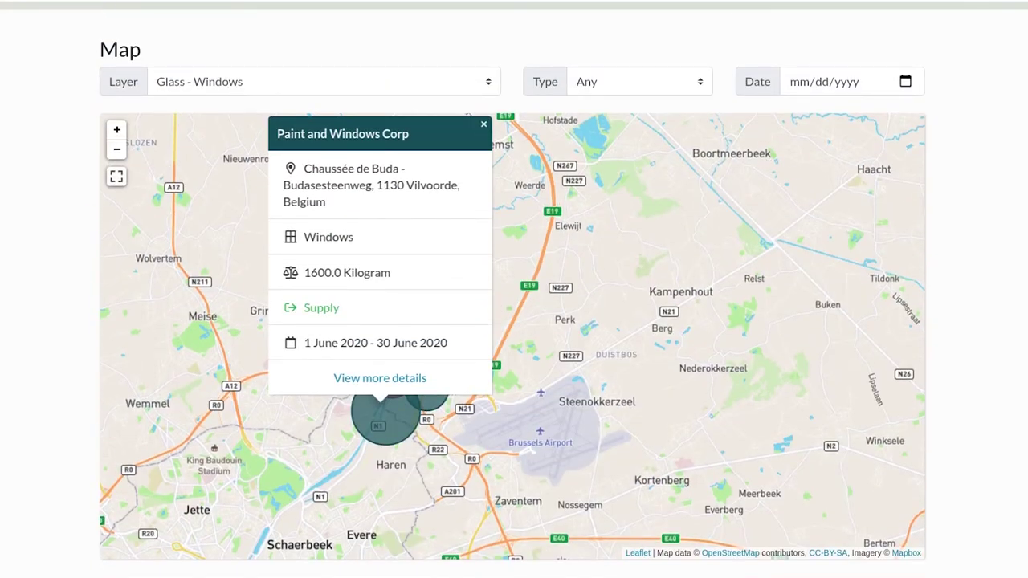
Reload the map and examine the full details of Dunder Mifflin's cardboard supply entry in Brussels
{"action": "key", "text": "F5"}
{"action": "left_click_drag", "start_coordinate": [378, 326], "coordinate": [337, 257]}
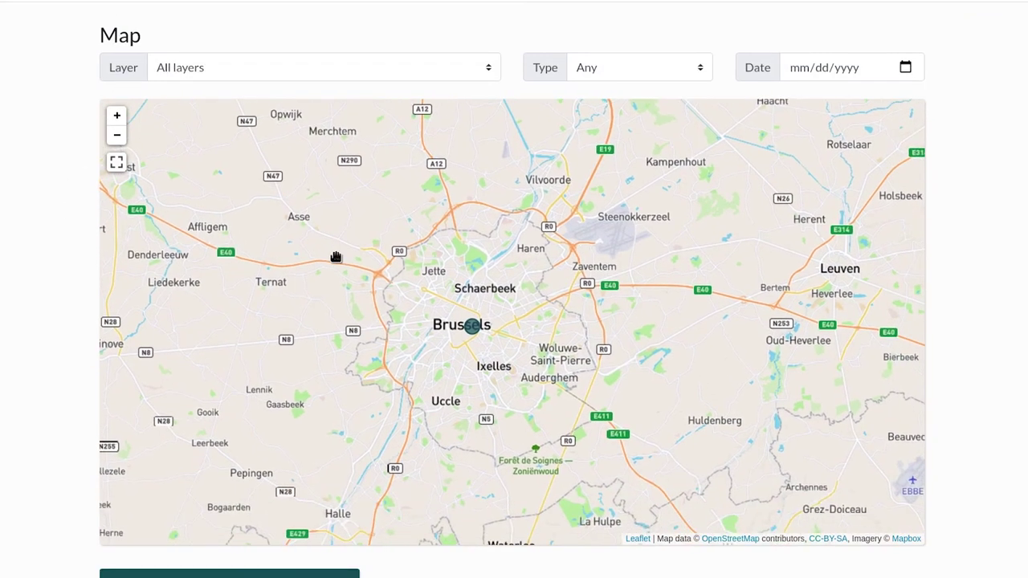
{"action": "left_click", "coordinate": [481, 327]}
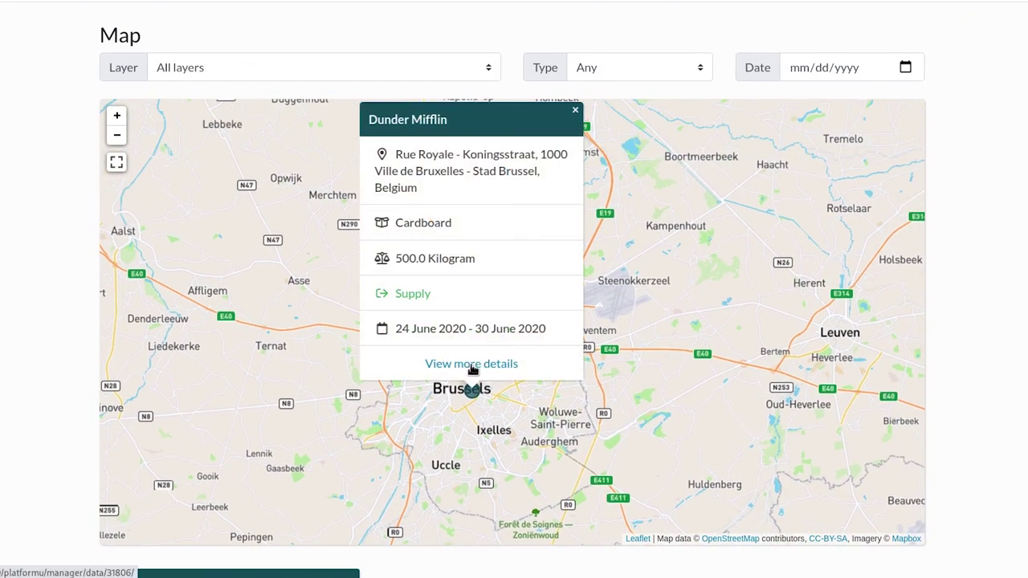
{"action": "left_click", "coordinate": [472, 363]}
{"action": "scroll", "coordinate": [24, 259], "scroll_direction": "down", "scroll_amount": 5}
{"action": "scroll", "coordinate": [25, 259], "scroll_direction": "up", "scroll_amount": 1}
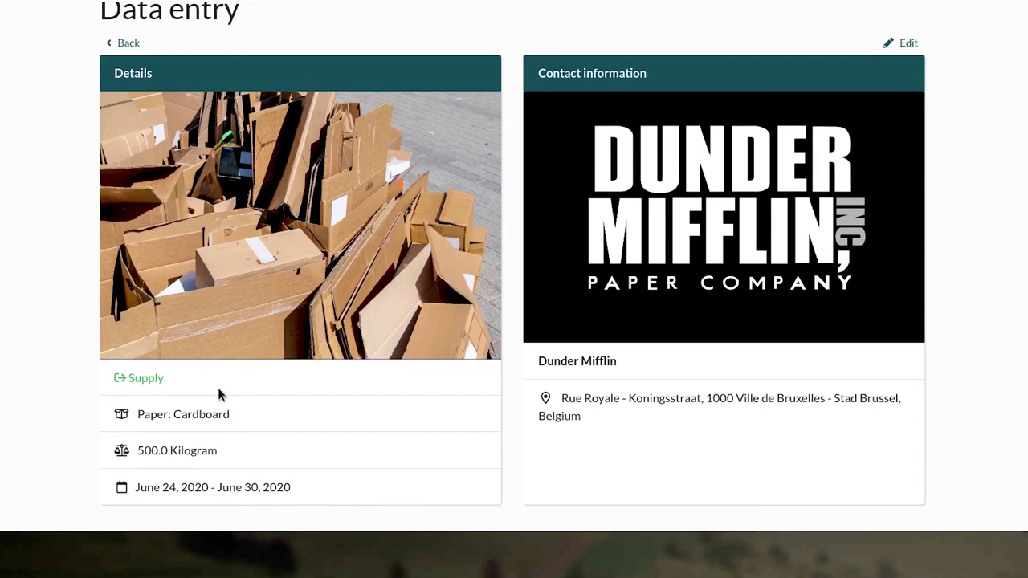
{"action": "scroll", "coordinate": [105, 353], "scroll_direction": "up", "scroll_amount": 2}
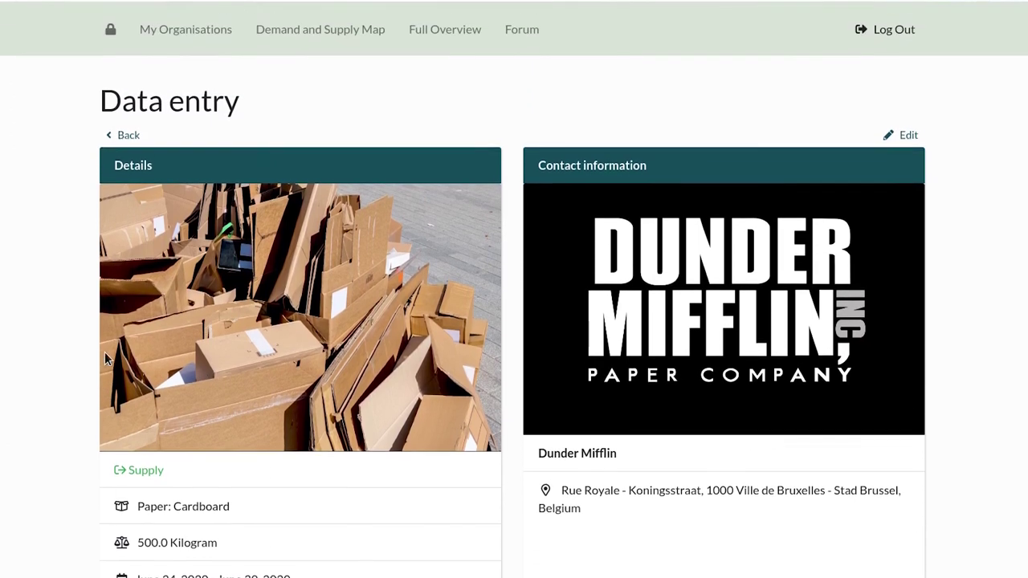
Return from the data entry to the map and open the full overview of the recorded data
{"action": "left_click", "coordinate": [115, 137]}
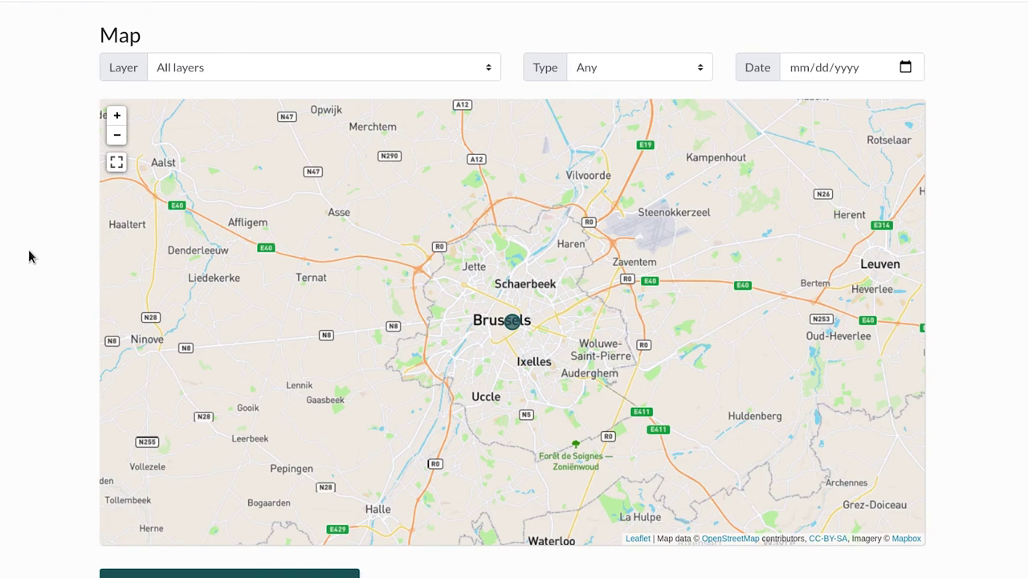
{"action": "scroll", "coordinate": [29, 255], "scroll_direction": "up", "scroll_amount": 2}
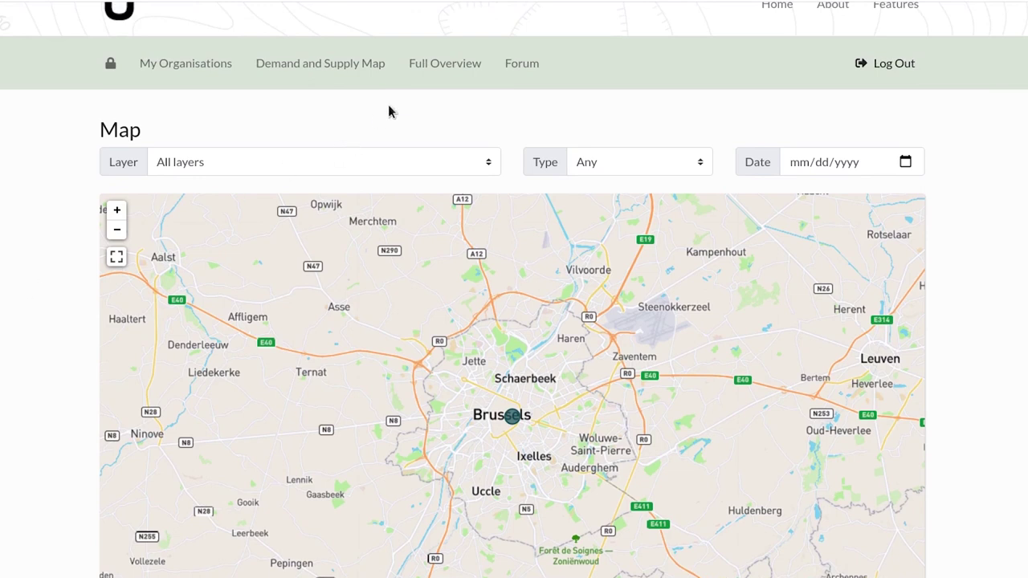
{"action": "left_click", "coordinate": [422, 66]}
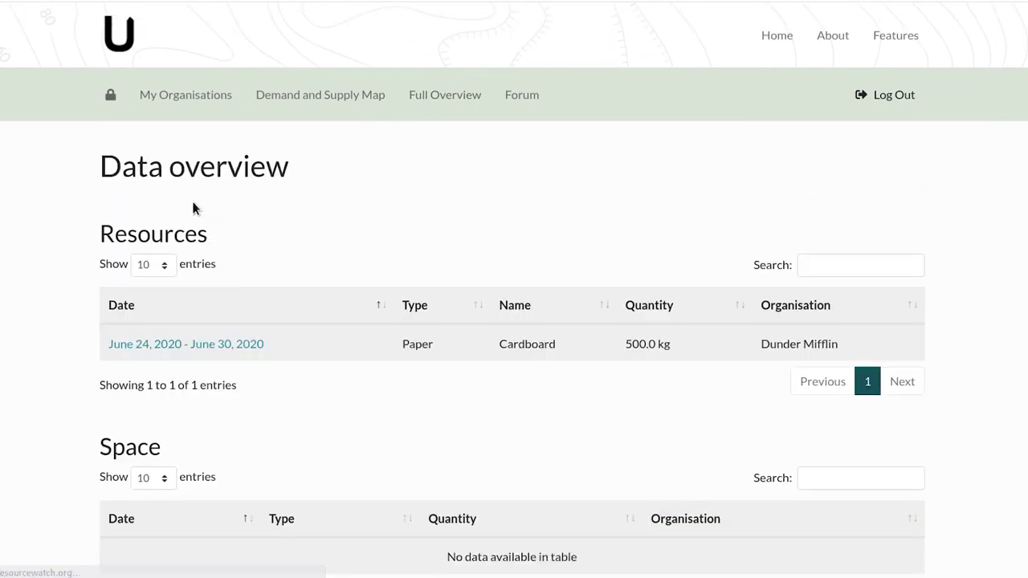